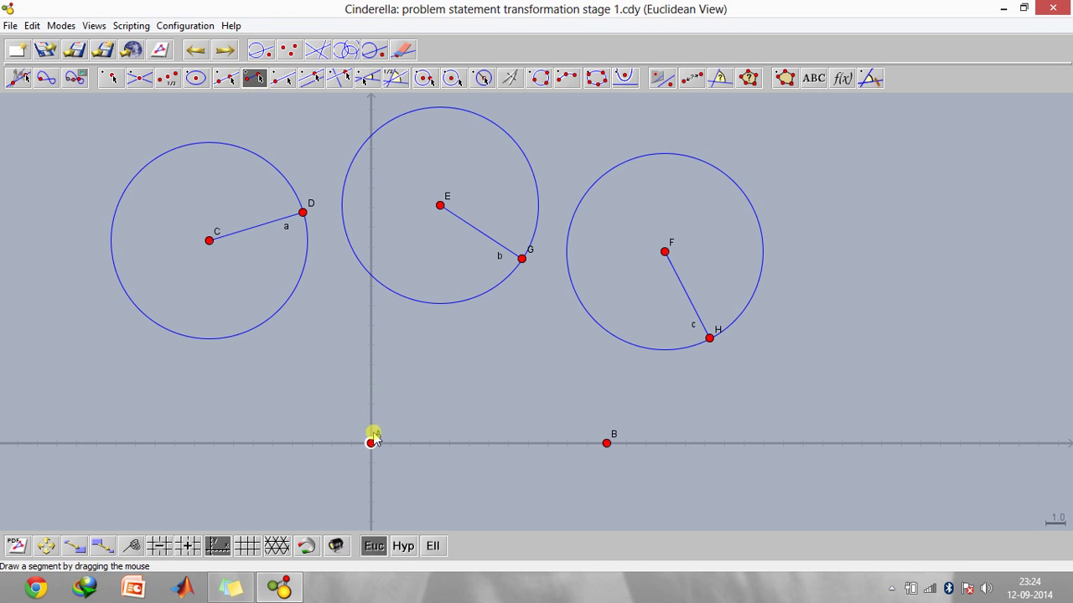
Step: Draw segments connecting point A to point E and point G to point B
drag(372, 441, 408, 307)
drag(418, 270, 440, 205)
drag(519, 261, 606, 442)
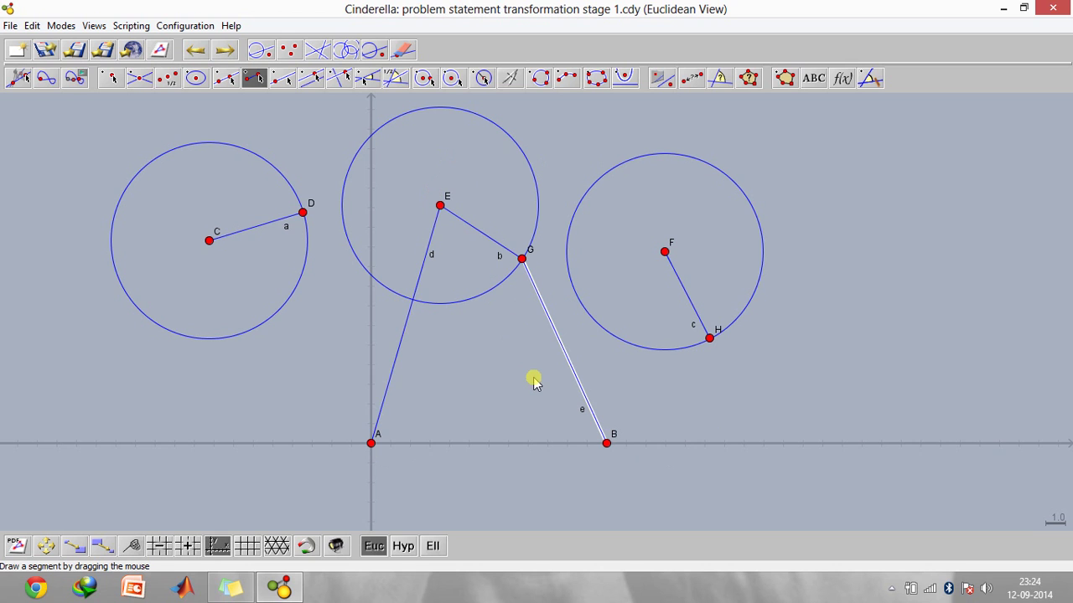
Step: Define a translation that maps point E to point C
click(52, 26)
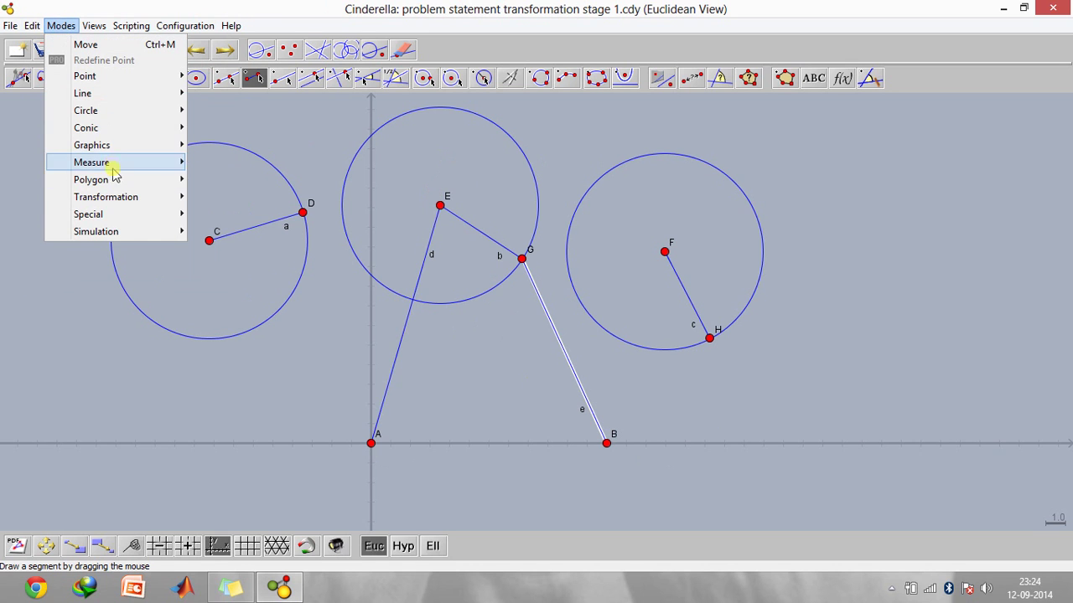
mouse_move(131, 196)
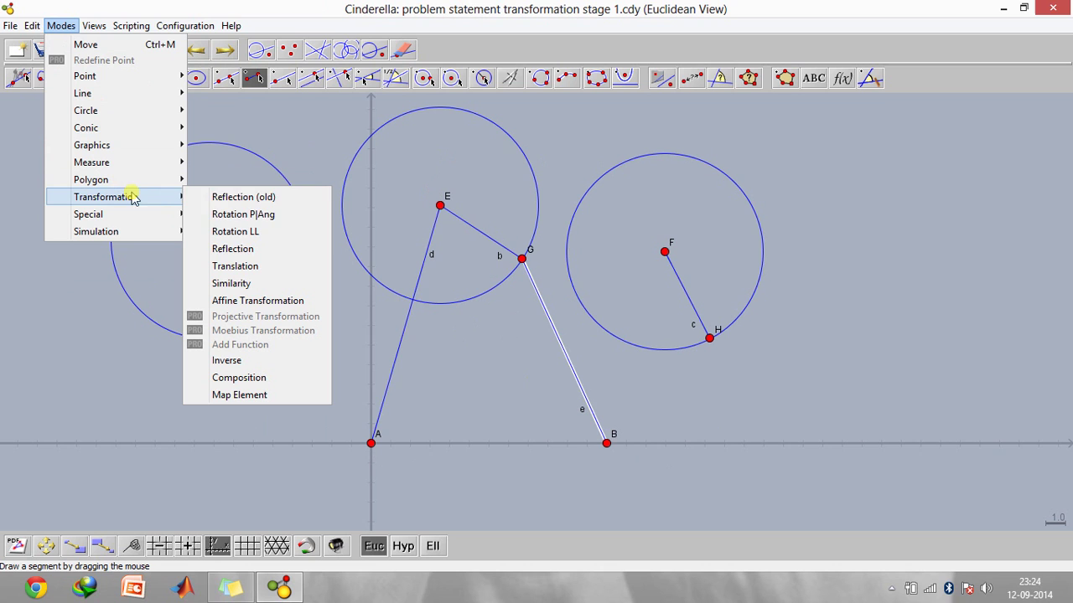
click(252, 267)
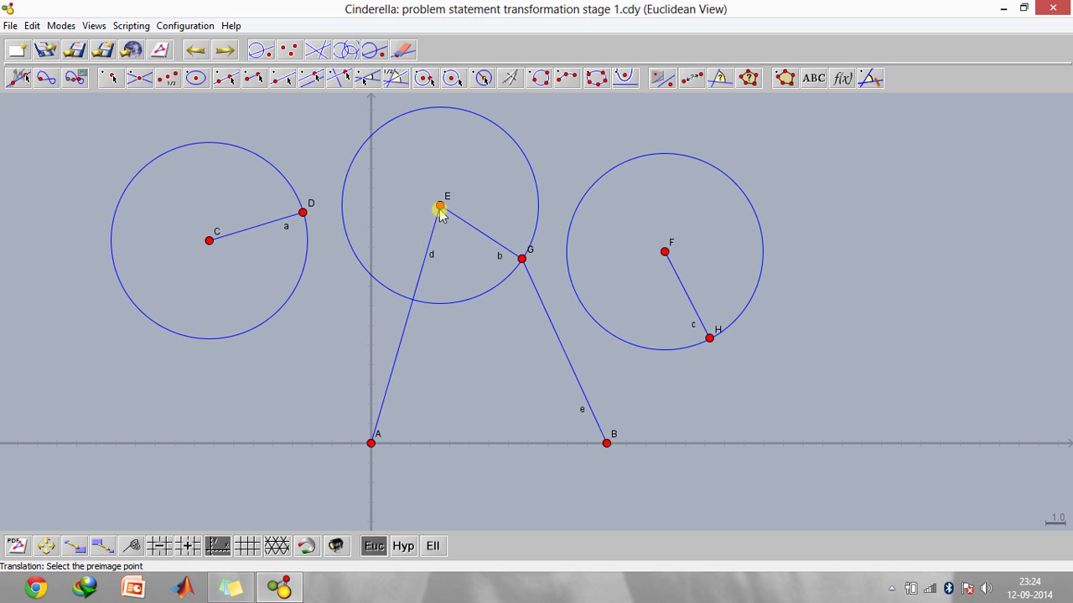
click(440, 207)
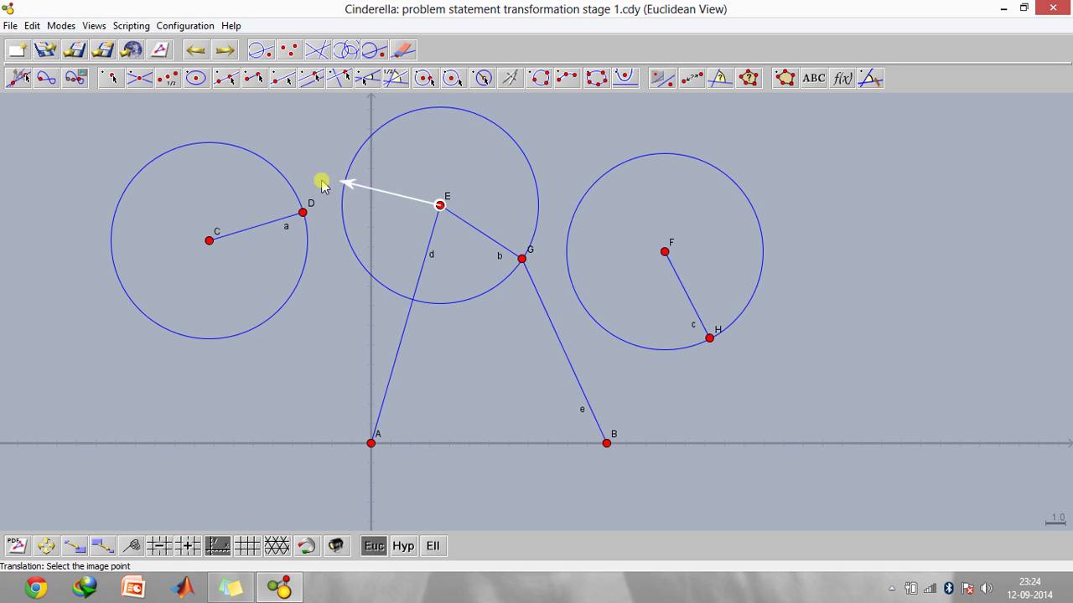
click(209, 241)
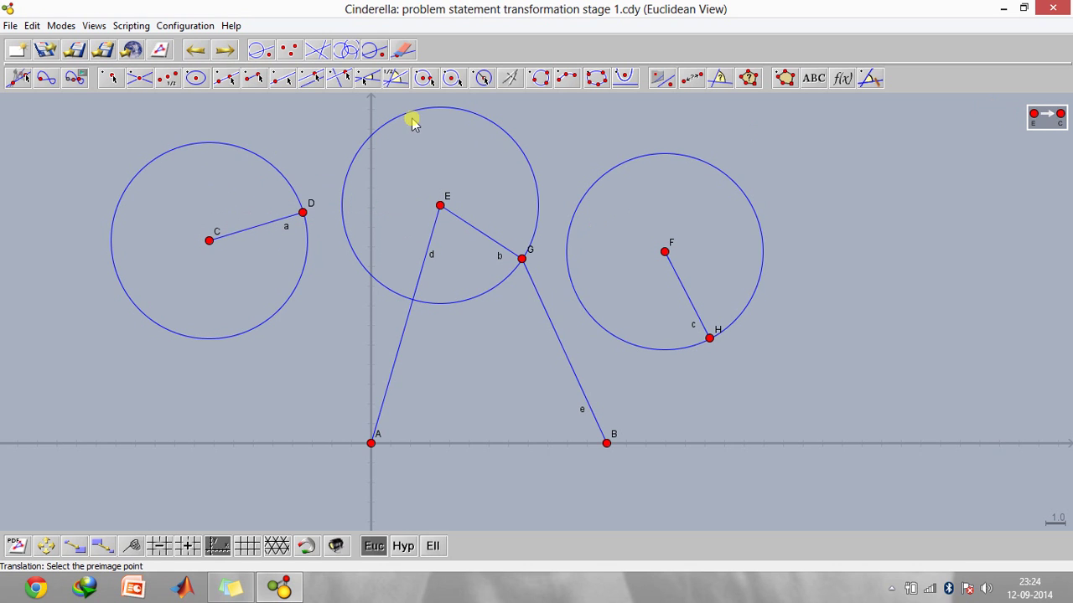
Step: Apply the E-to-C translation to segment EG to copy it onto the circle centred at C
click(60, 26)
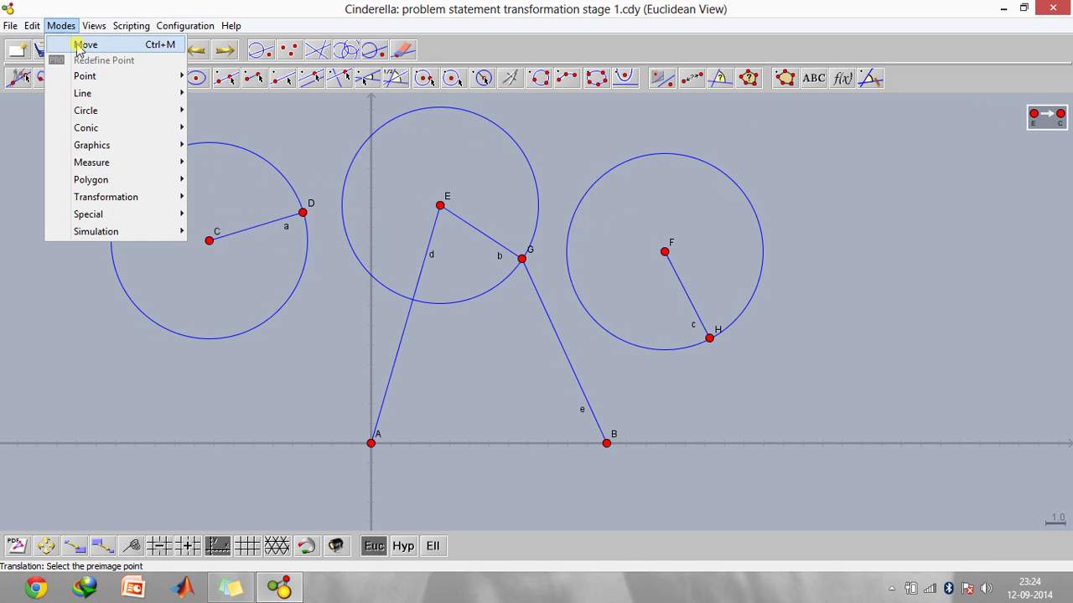
click(77, 40)
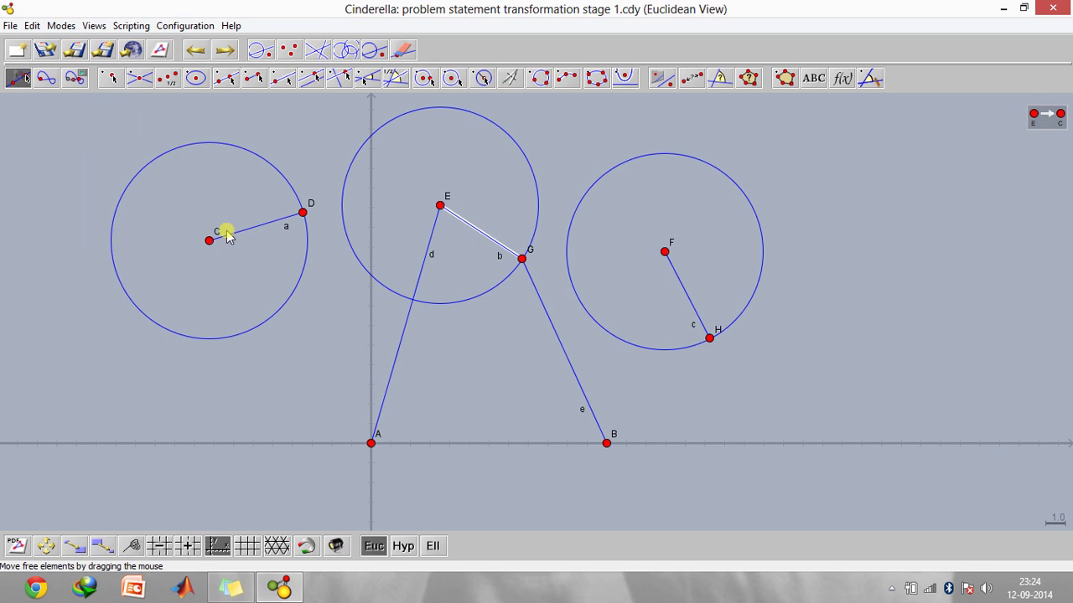
click(1062, 118)
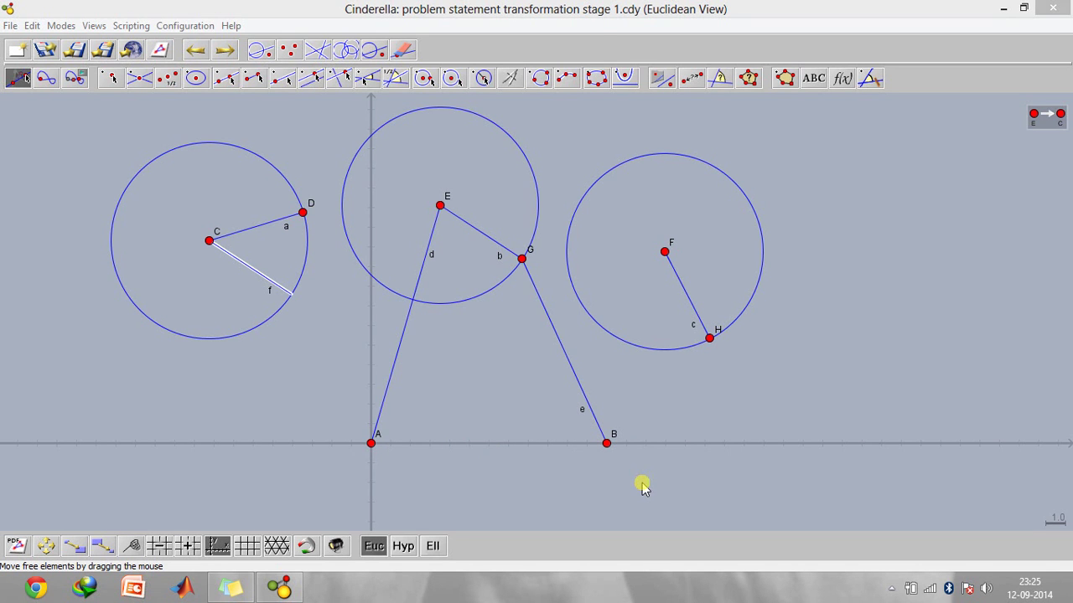
Step: Define a line-to-line rotation that carries the translated segment f onto segment a (CD)
click(73, 26)
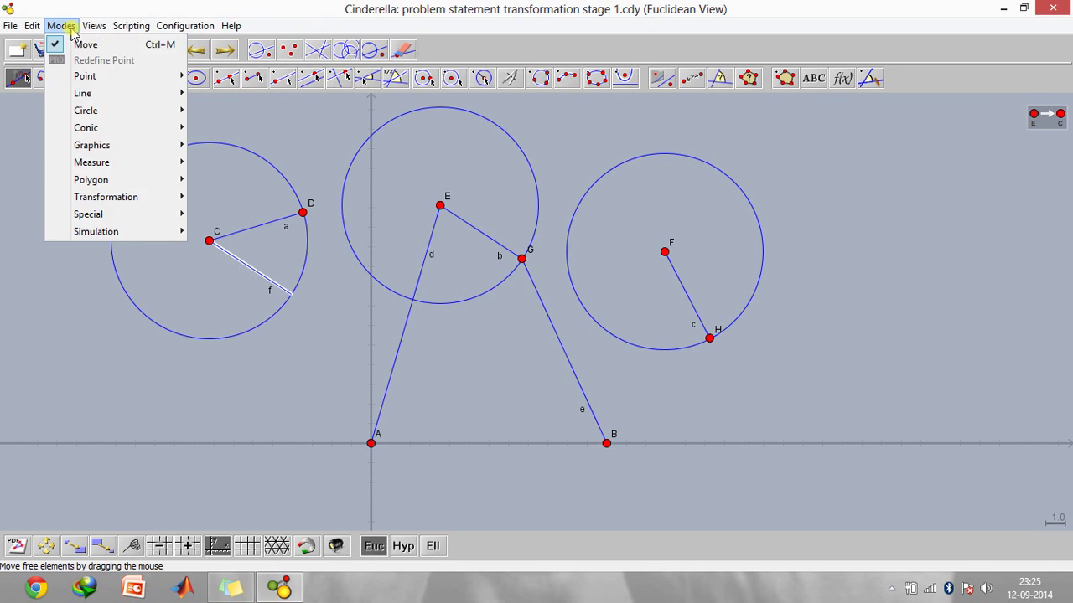
mouse_move(118, 201)
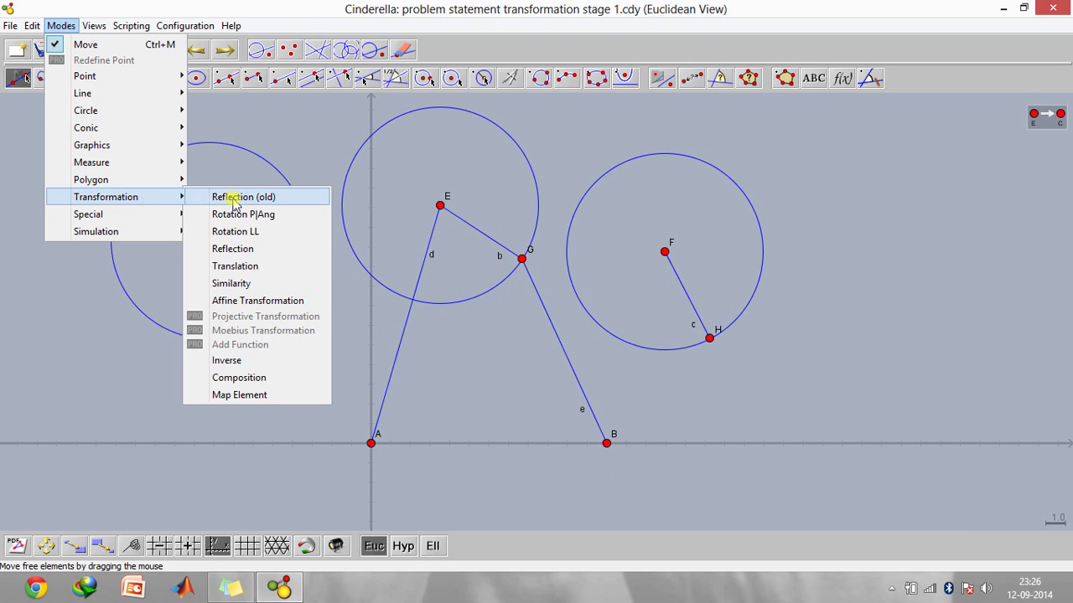
click(234, 232)
click(258, 272)
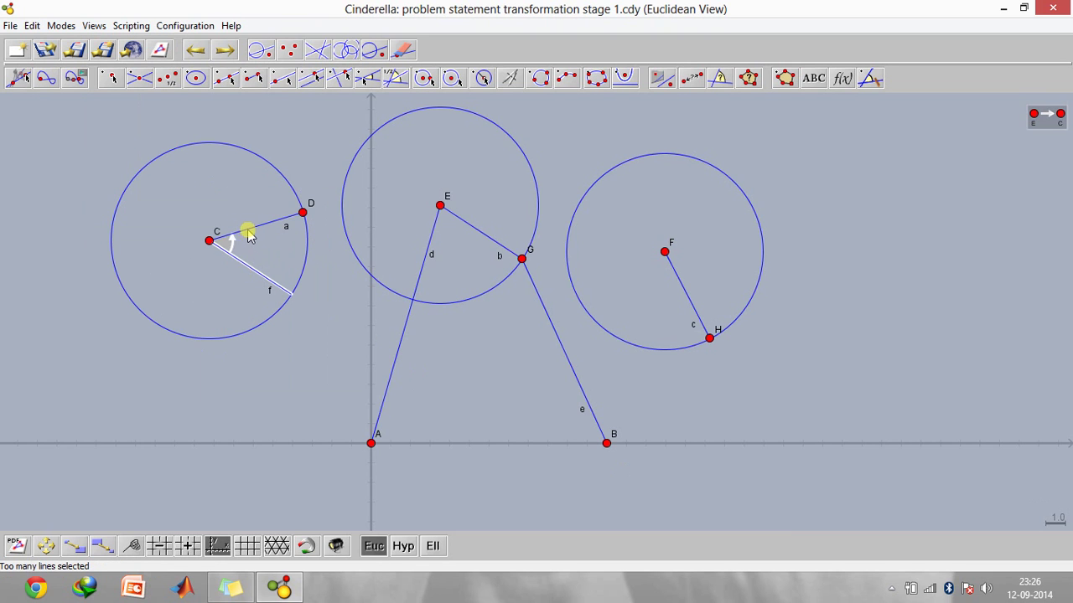
click(247, 230)
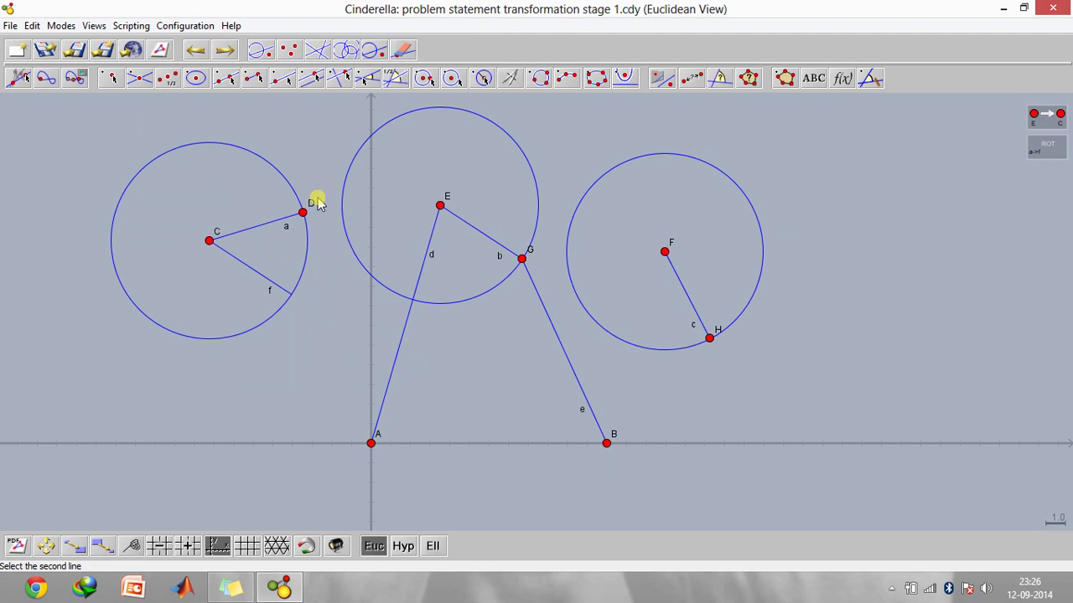
Step: Apply the E-to-C translation to segments AE and GB to create their copies at the circle centred at C
click(60, 26)
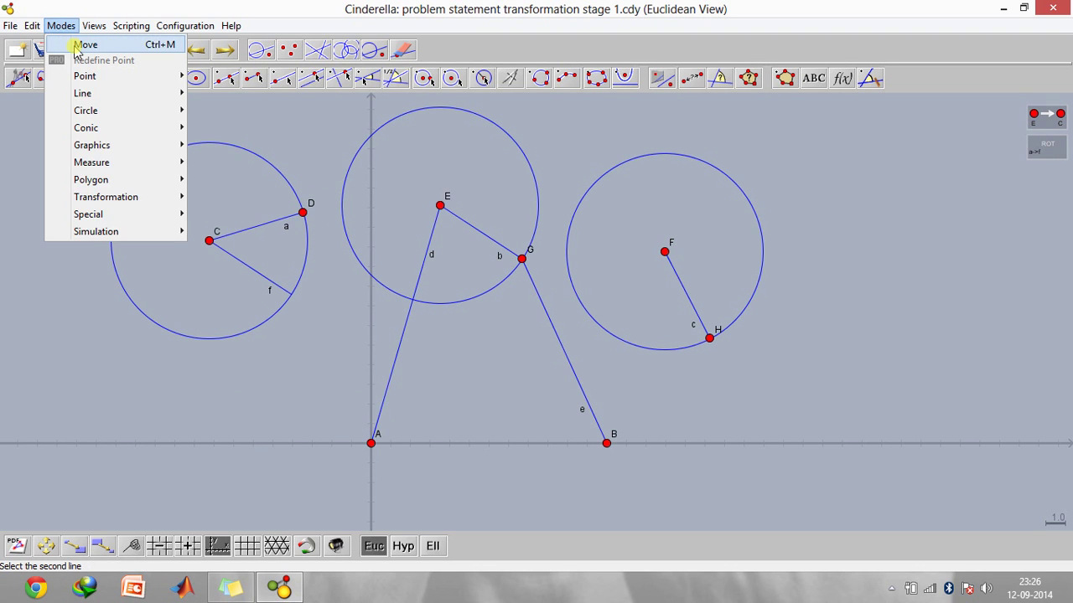
click(84, 45)
click(396, 358)
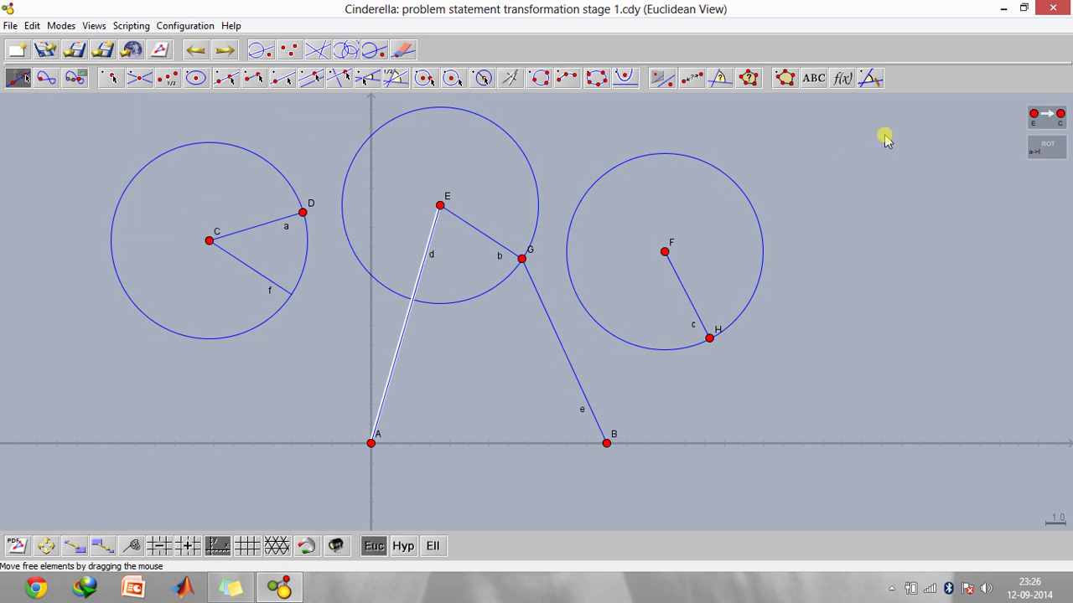
click(1047, 116)
click(549, 314)
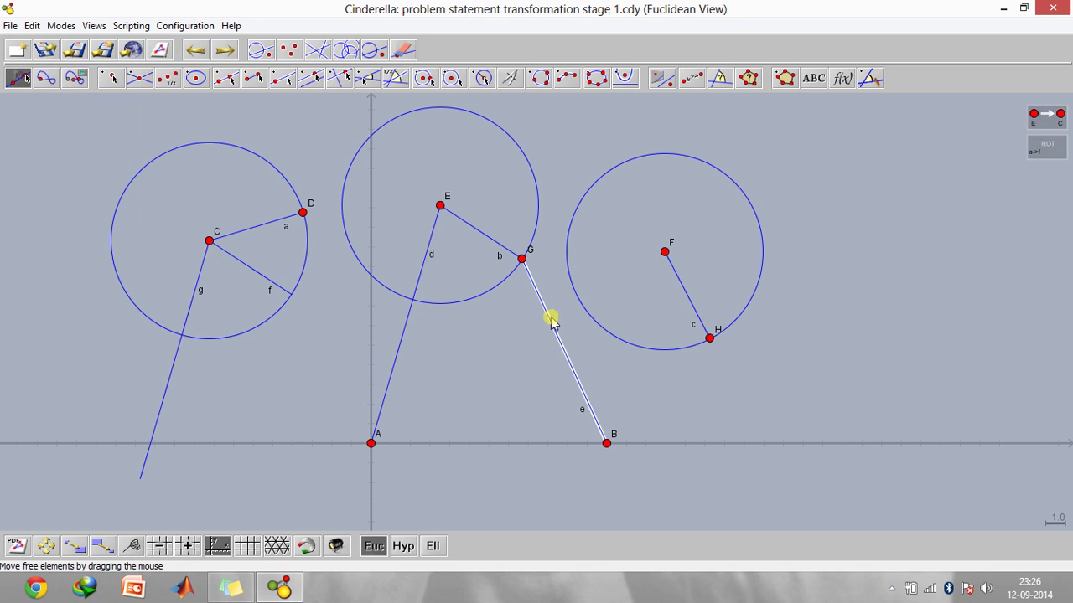
click(1035, 122)
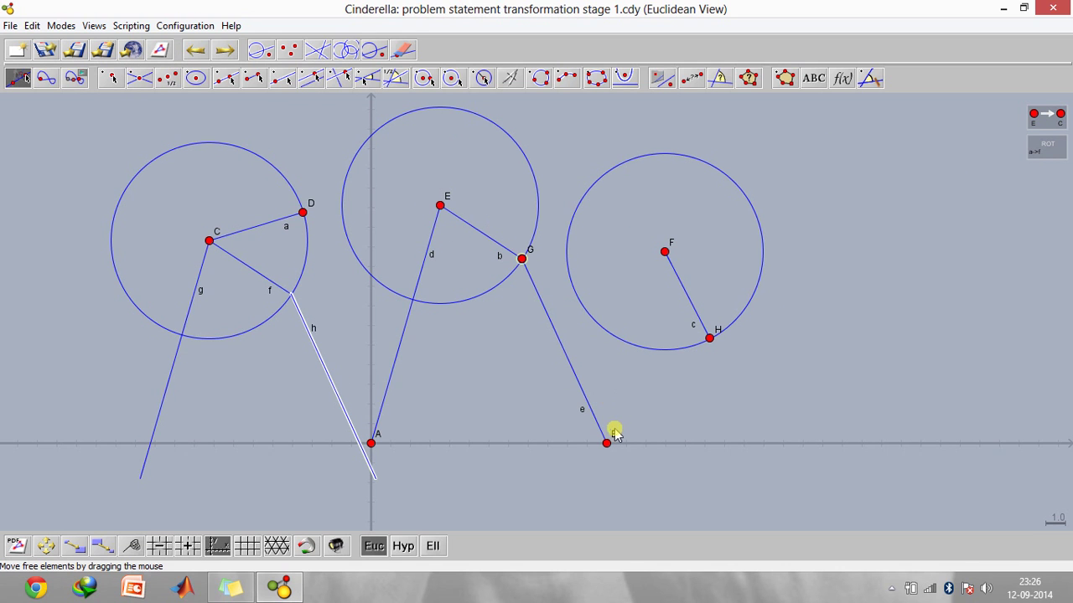
Step: Rotate the translated segments g and h with the rotation defined from f and a
click(307, 228)
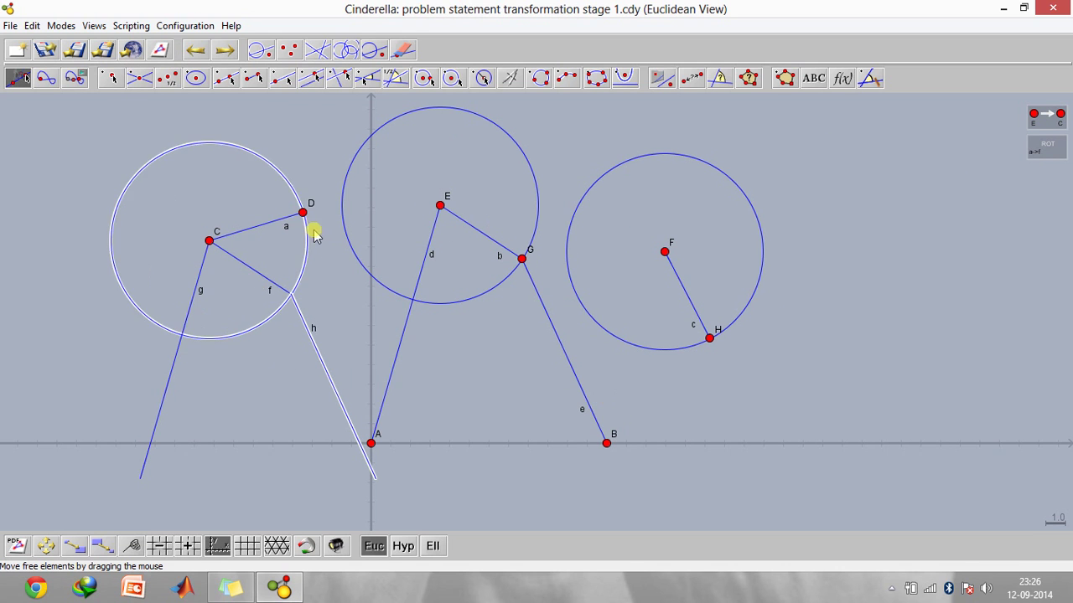
click(57, 27)
click(53, 294)
click(202, 267)
shift+click(538, 178)
click(1048, 149)
click(1047, 149)
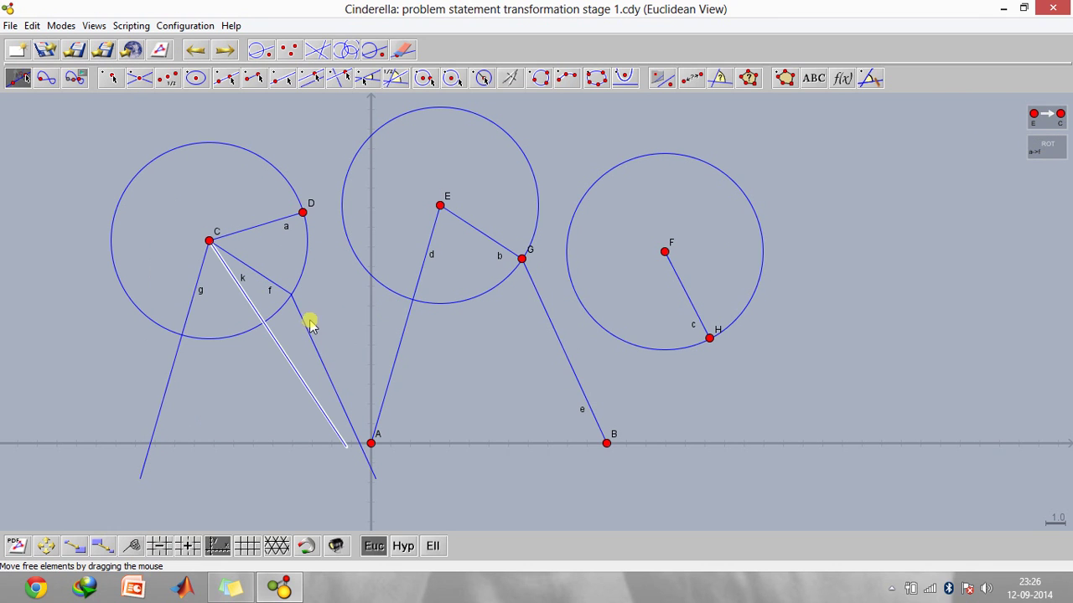
click(309, 327)
click(1047, 149)
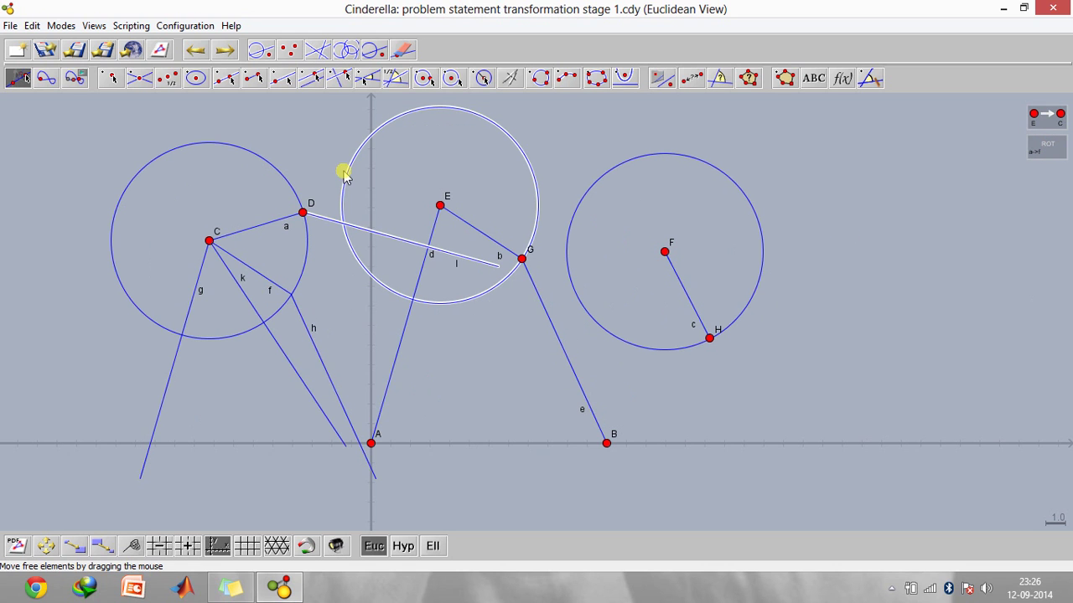
Step: Add points L and M at the free ends of the rotated segments k and l
click(139, 79)
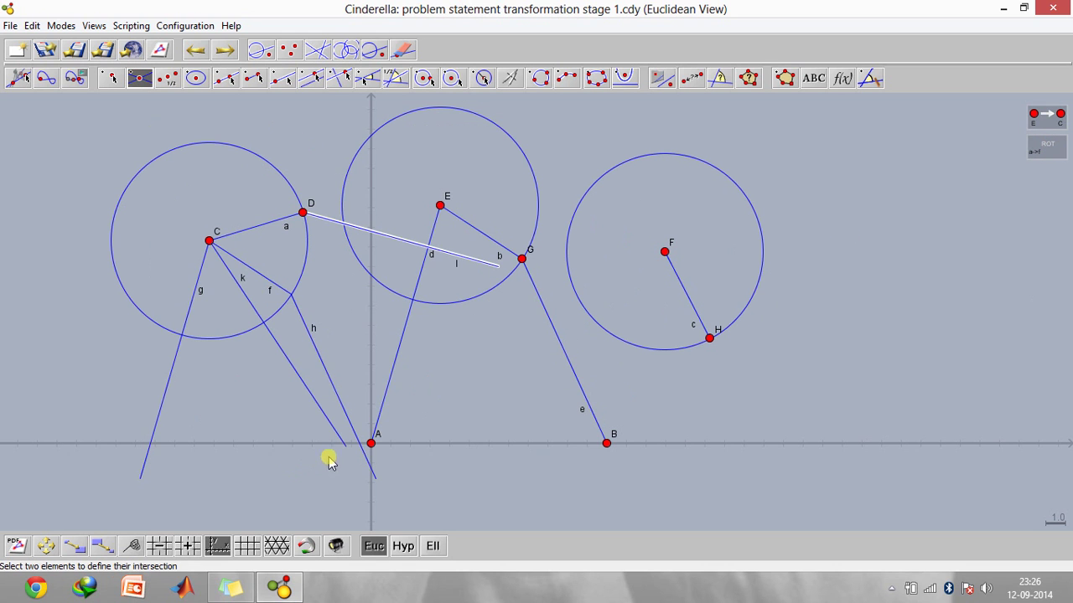
click(343, 448)
click(114, 79)
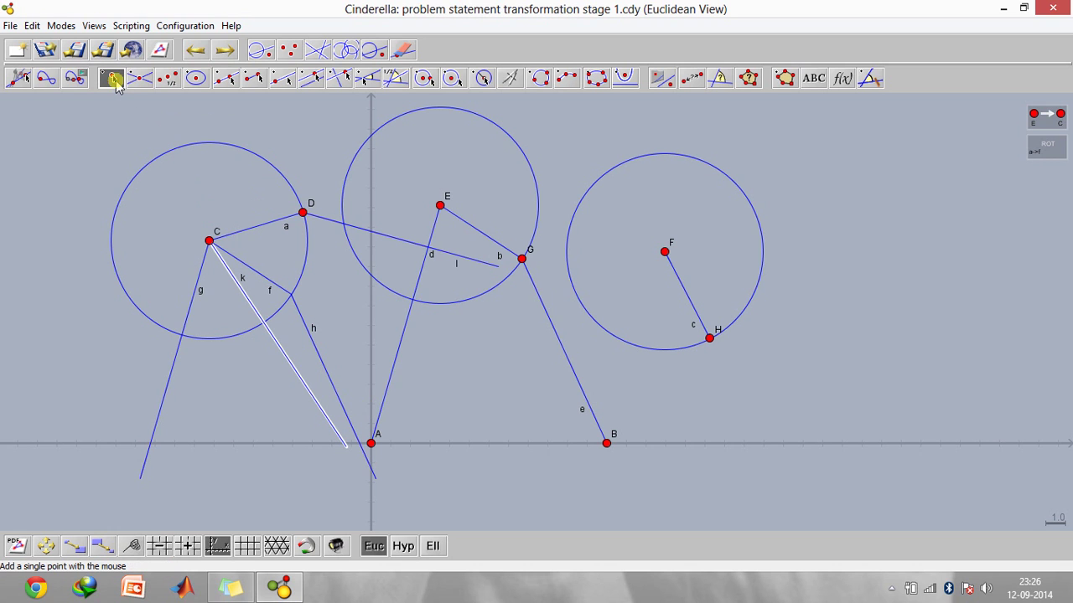
click(347, 447)
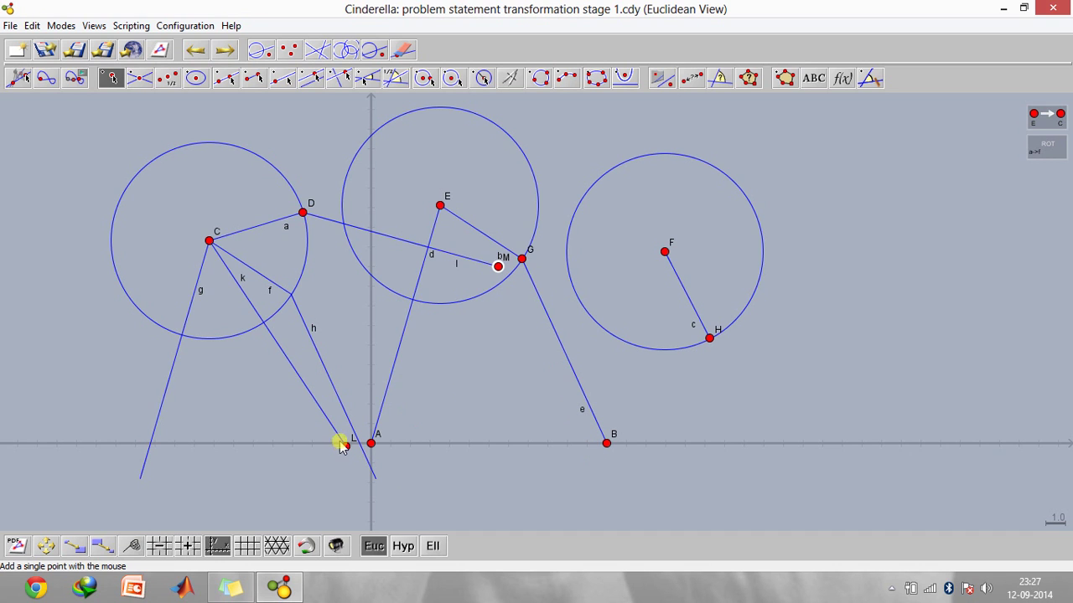
Step: Draw segments connecting point A to point F and point B to point H
click(253, 78)
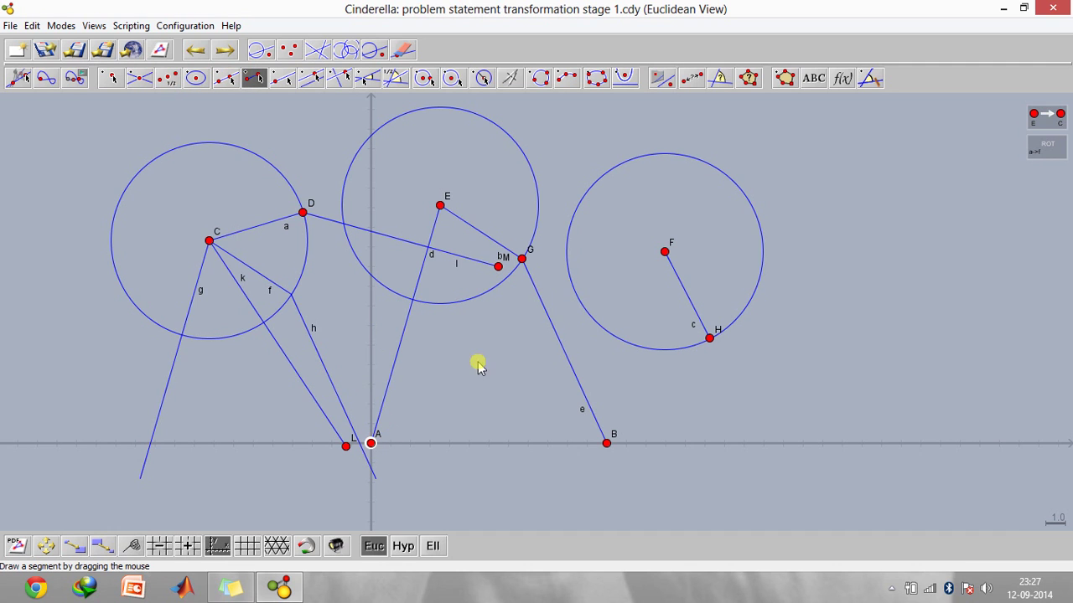
drag(372, 441, 665, 252)
drag(607, 442, 709, 338)
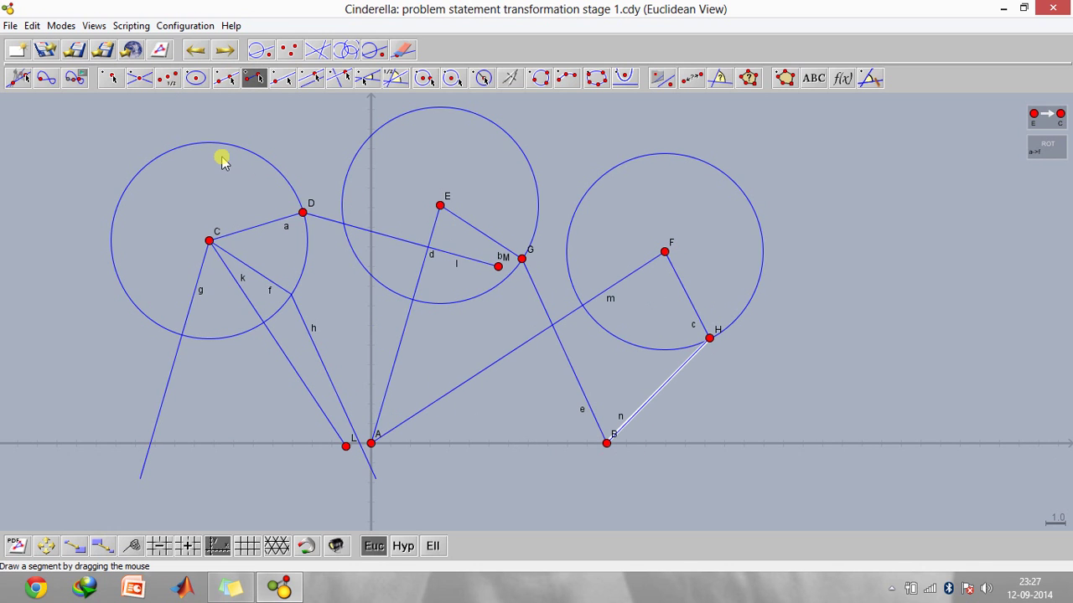
Step: Define a second translation that maps point F to point C
click(61, 25)
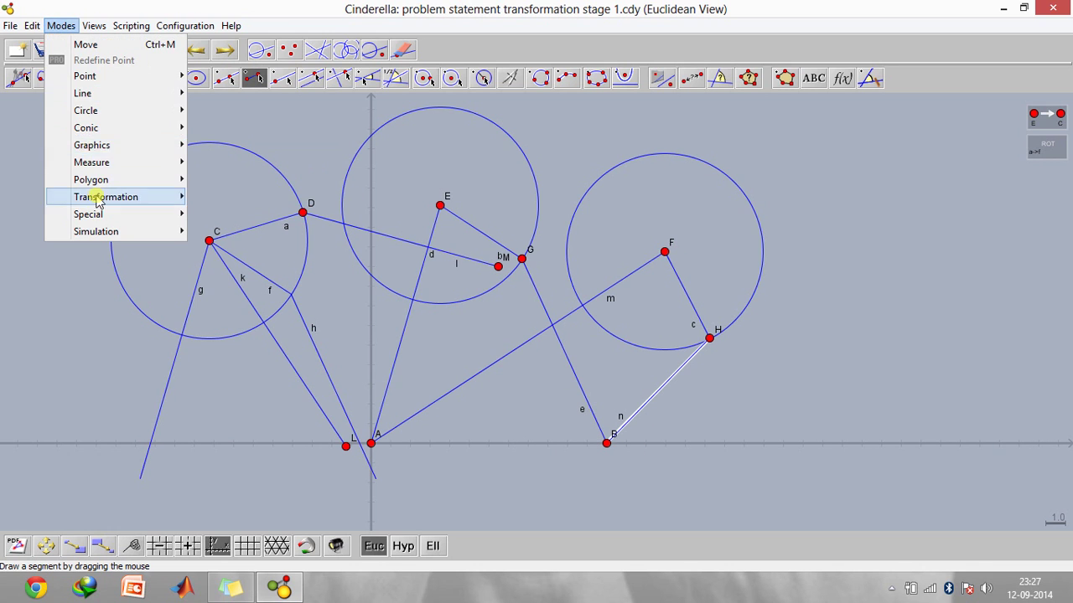
mouse_move(98, 198)
click(251, 269)
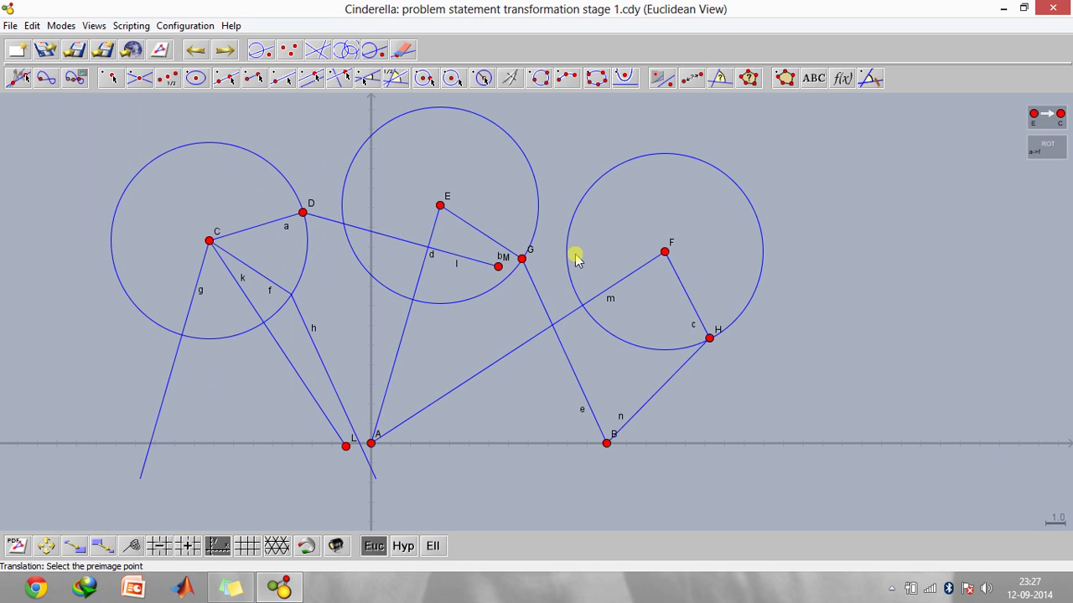
click(665, 251)
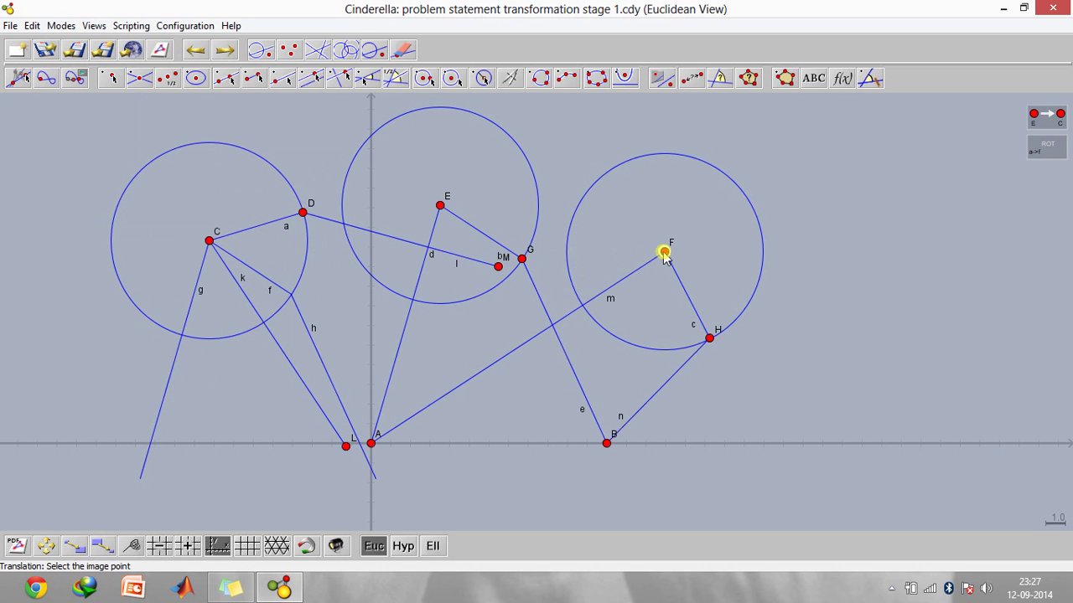
click(208, 241)
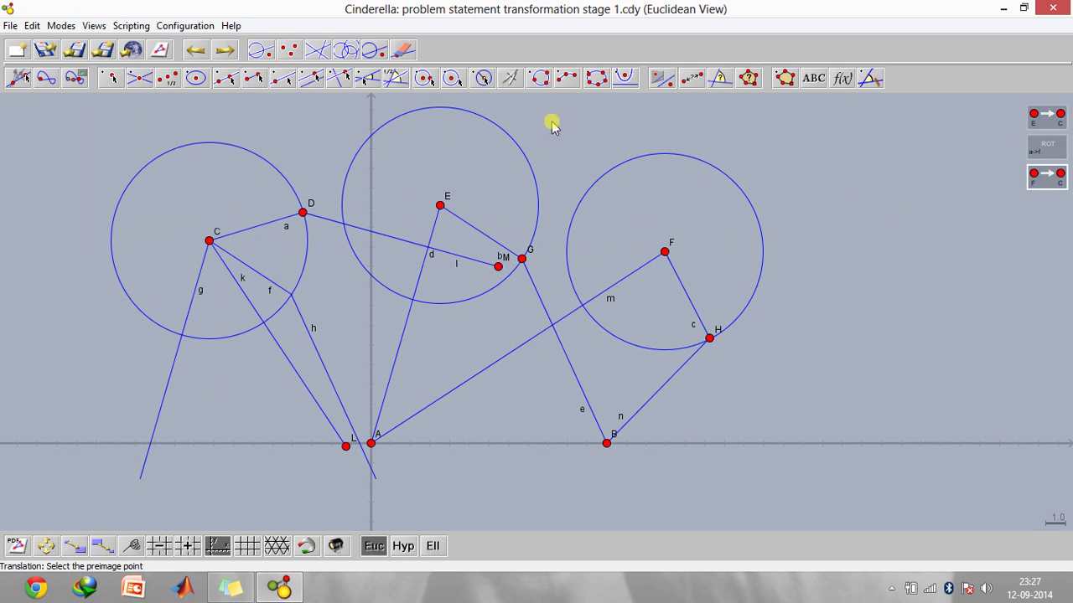
Step: Apply the F-to-C translation to segment FH to copy it onto the circle centred at C
click(32, 25)
mouse_move(60, 25)
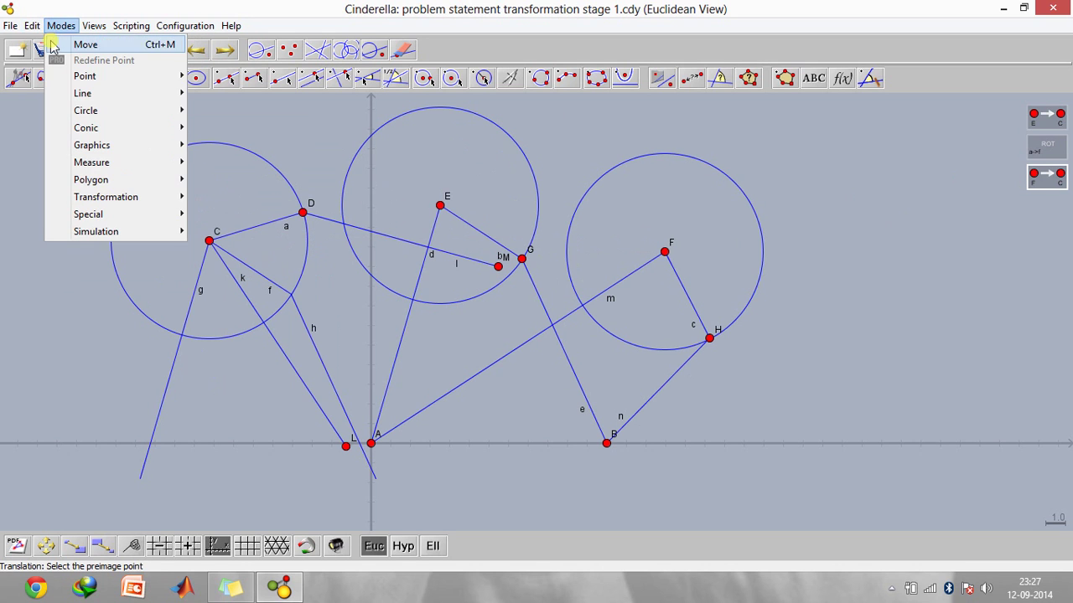
click(53, 45)
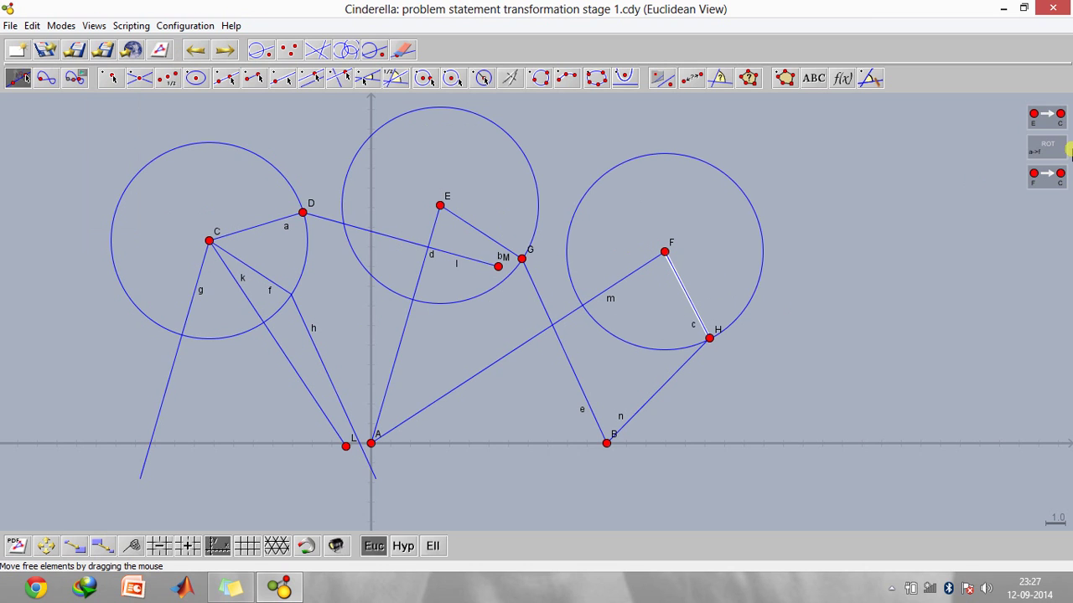
click(1046, 176)
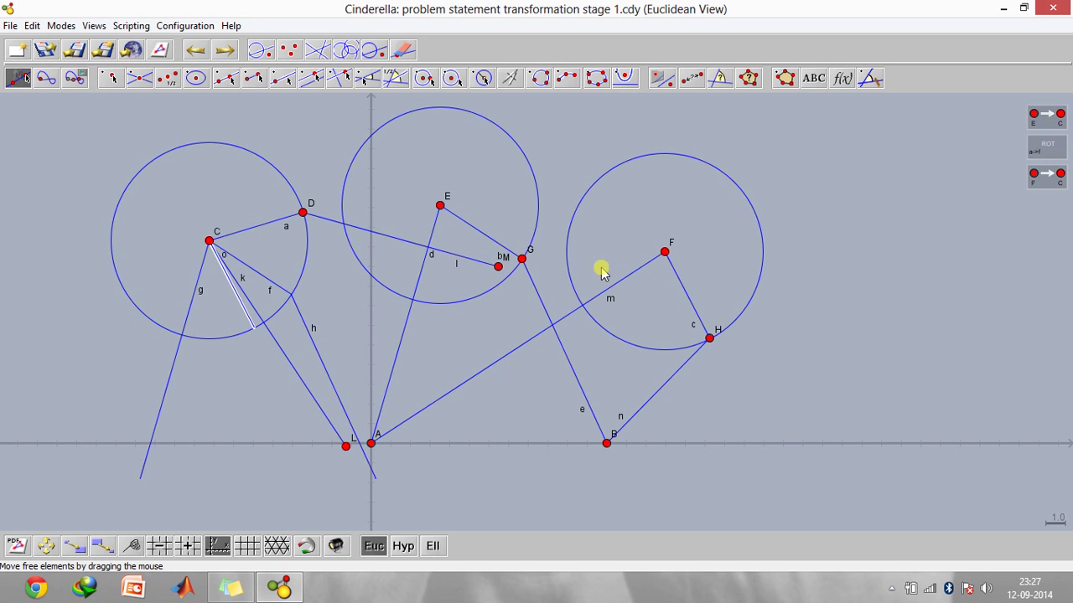
Step: Apply the F-to-C translation to segments AF and BH to copy them relative to point C
click(625, 284)
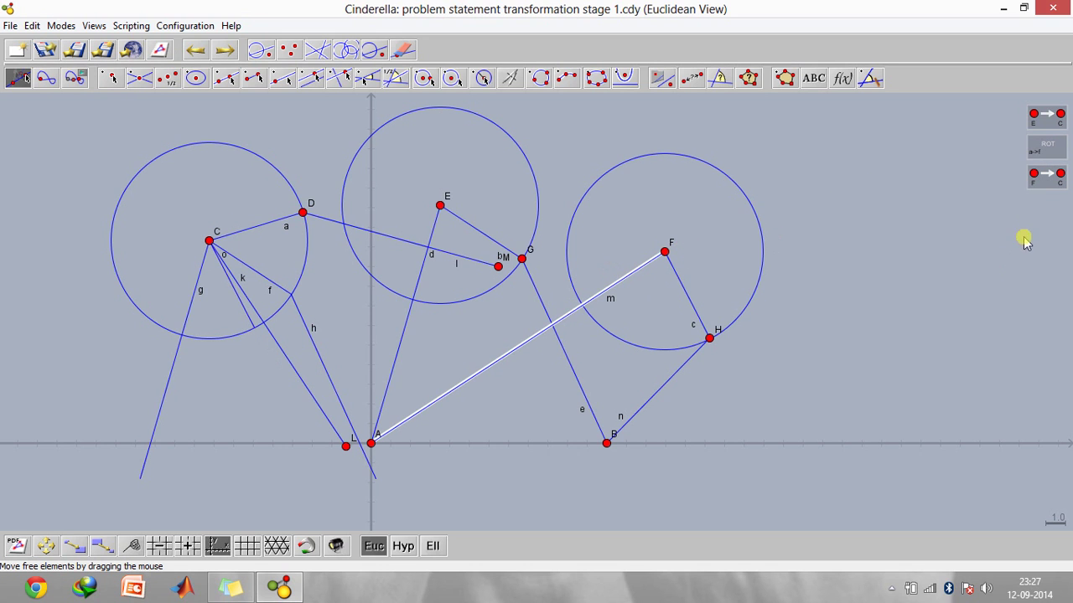
click(1039, 186)
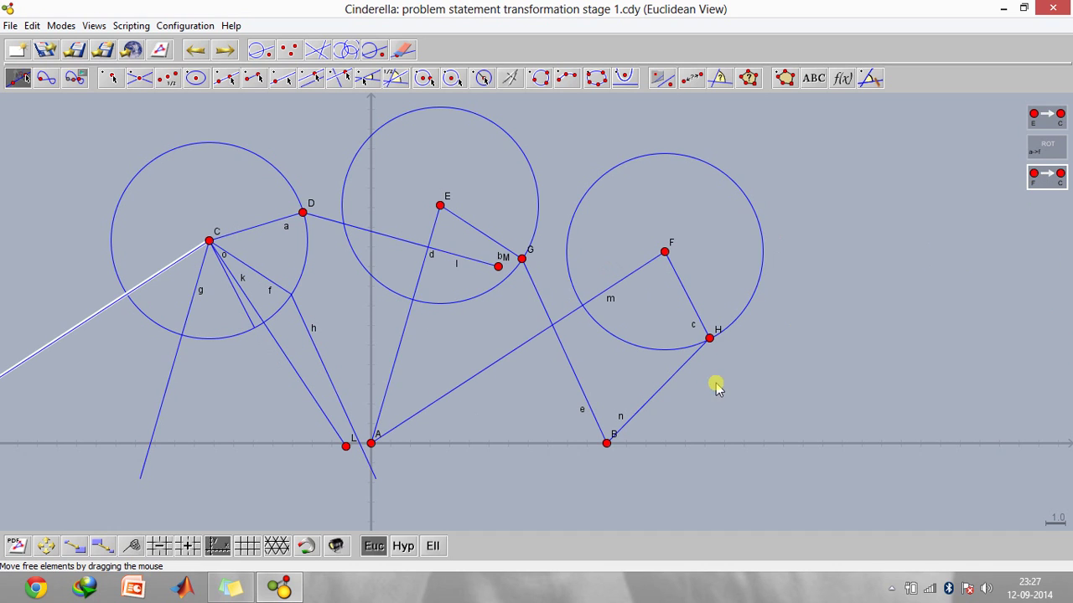
click(674, 381)
click(1039, 183)
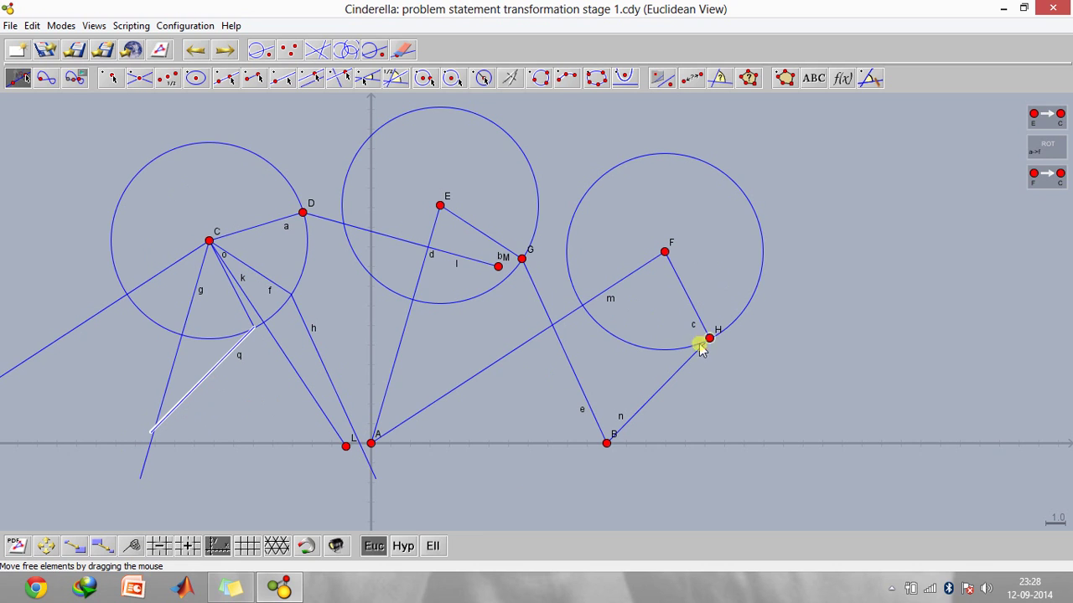
Step: Define a line-to-line rotation that maps the translated coupler segment o onto segment CD (line a)
click(245, 334)
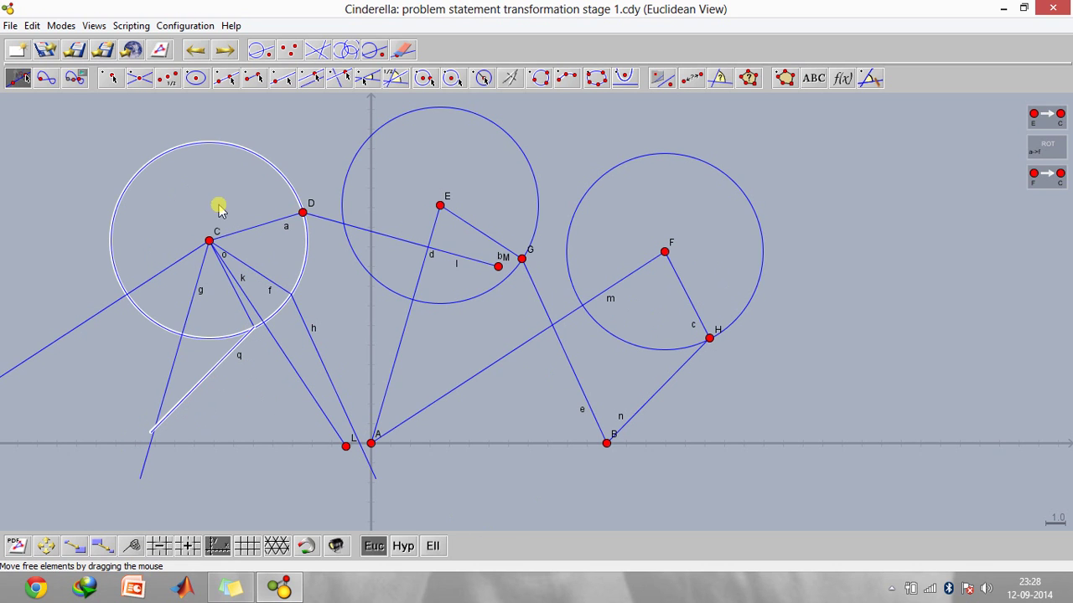
click(58, 27)
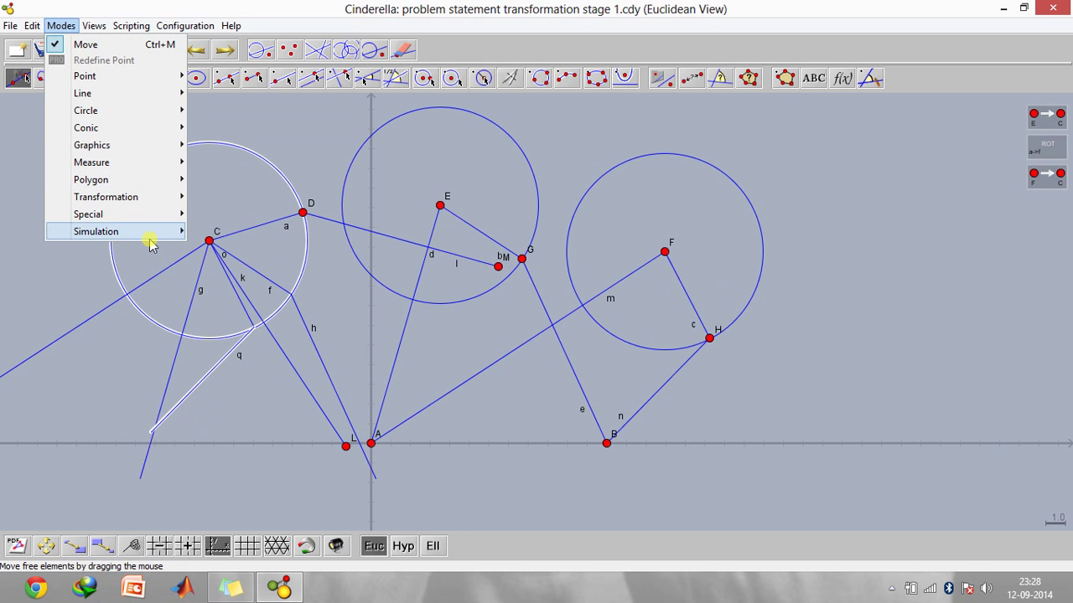
mouse_move(124, 201)
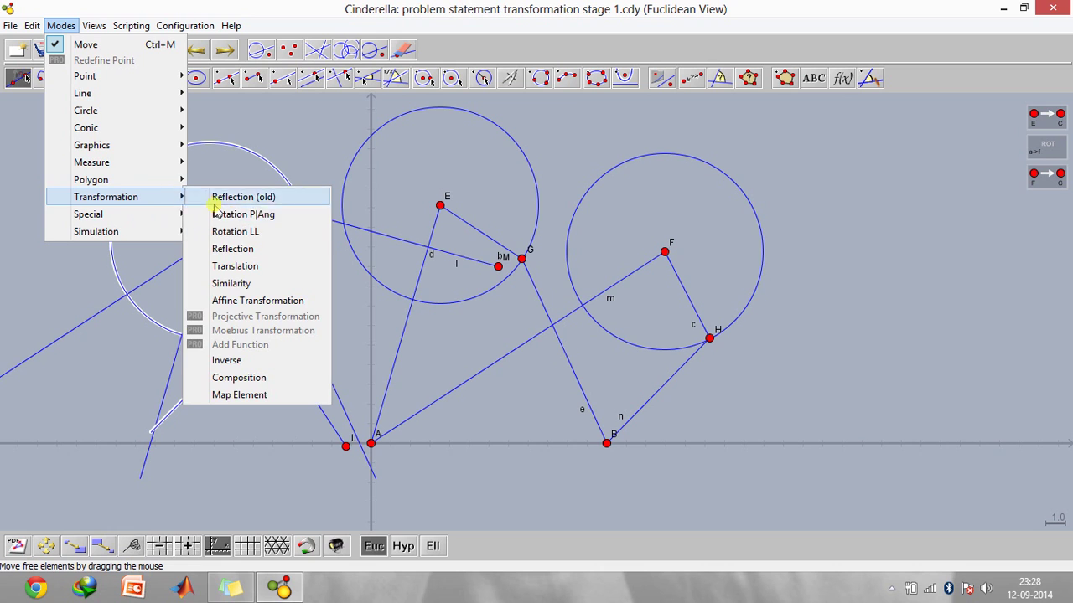
click(225, 231)
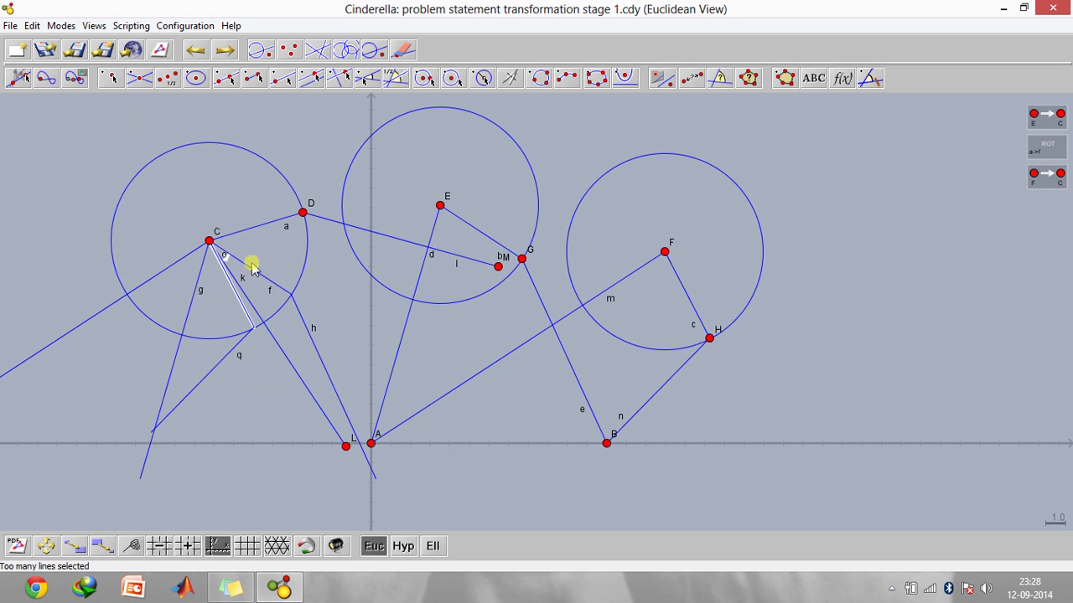
click(259, 226)
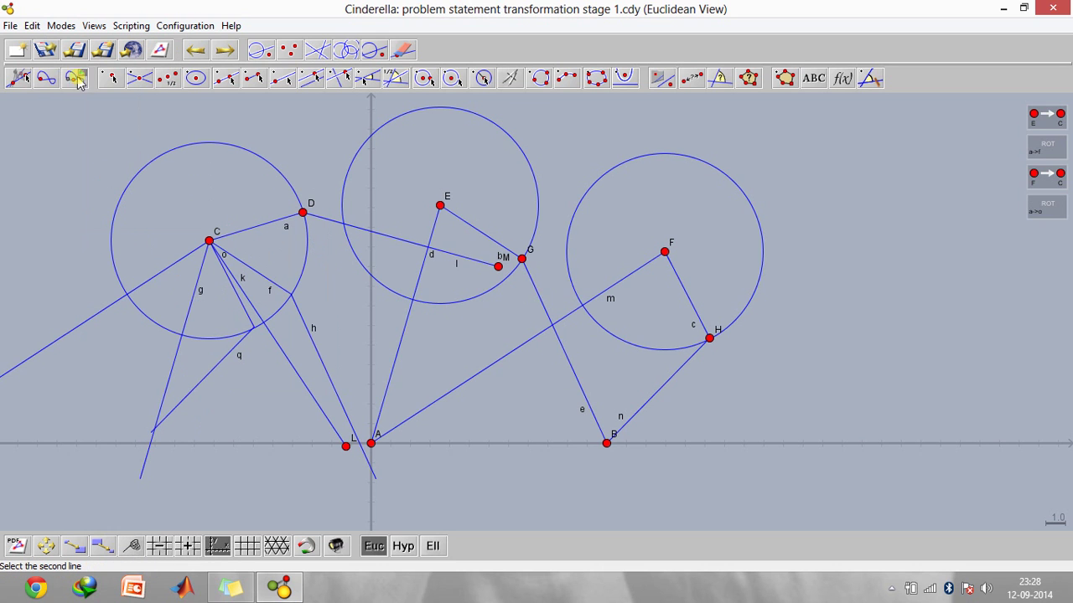
Step: Apply the new o-to-a rotation to the long translated segment at C and to segment q
click(59, 25)
click(80, 41)
click(151, 281)
click(1047, 207)
click(229, 356)
click(1049, 208)
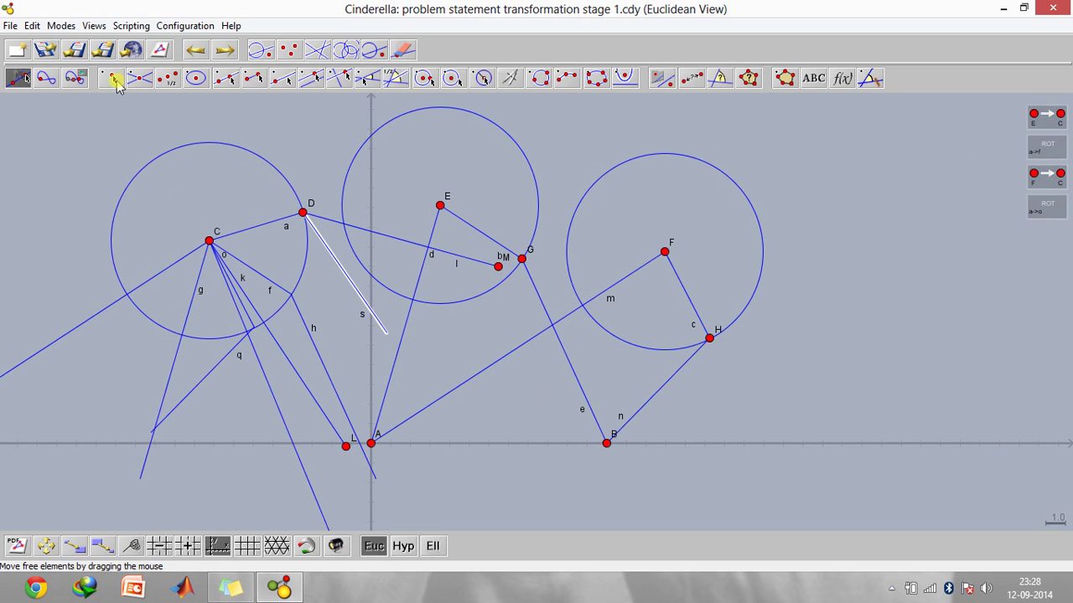
Step: Add points at the free ends of the two newly rotated segments that start at D and C
click(113, 78)
click(388, 334)
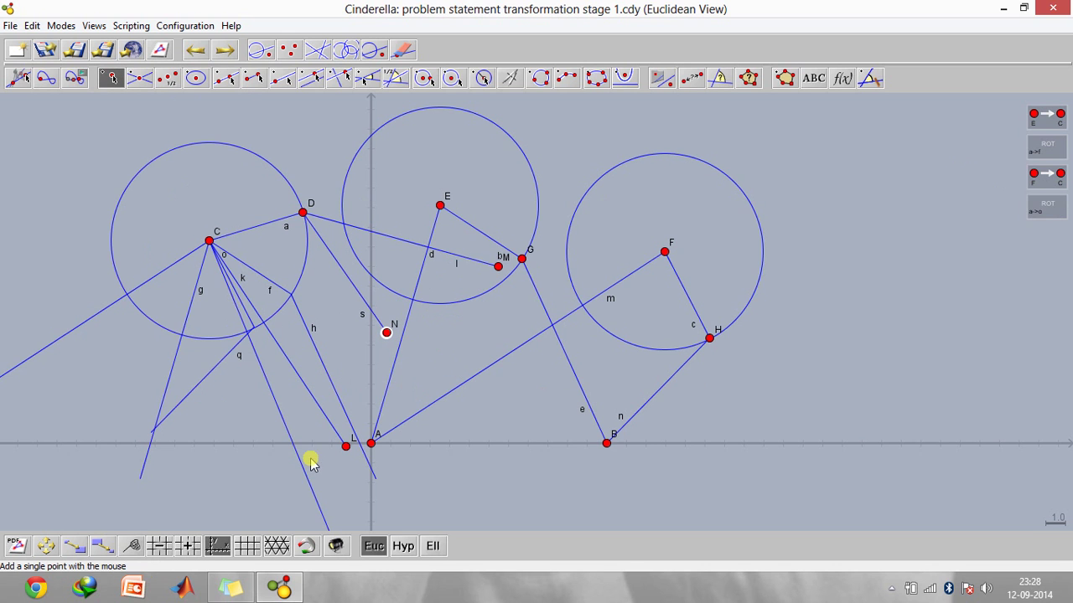
click(45, 546)
drag(353, 441, 326, 307)
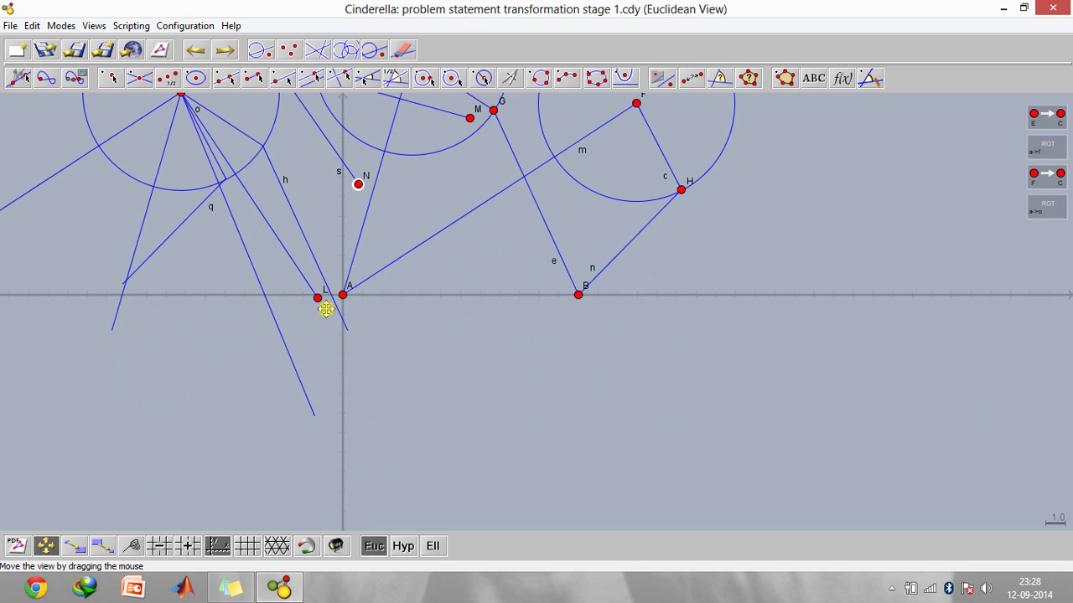
click(111, 78)
click(314, 416)
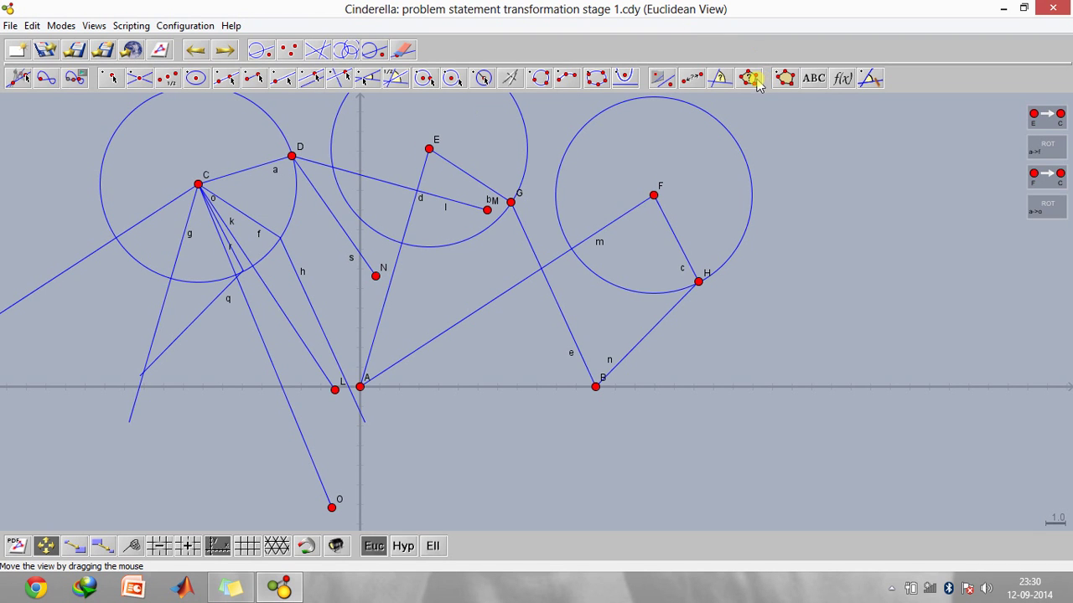
Step: Draw a filled polygon through points L, C, D and M
click(784, 78)
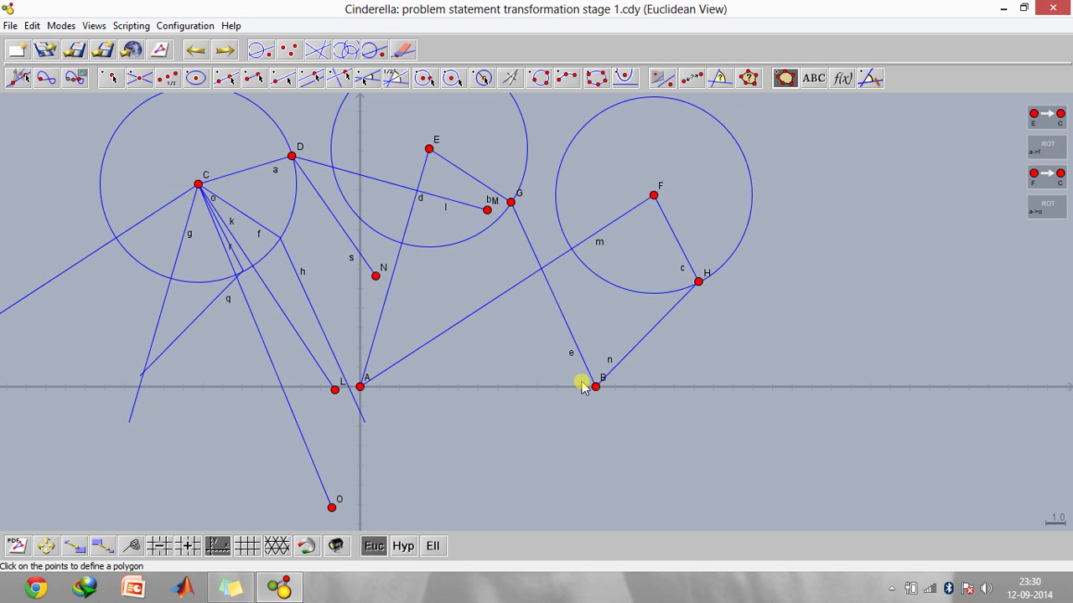
click(335, 390)
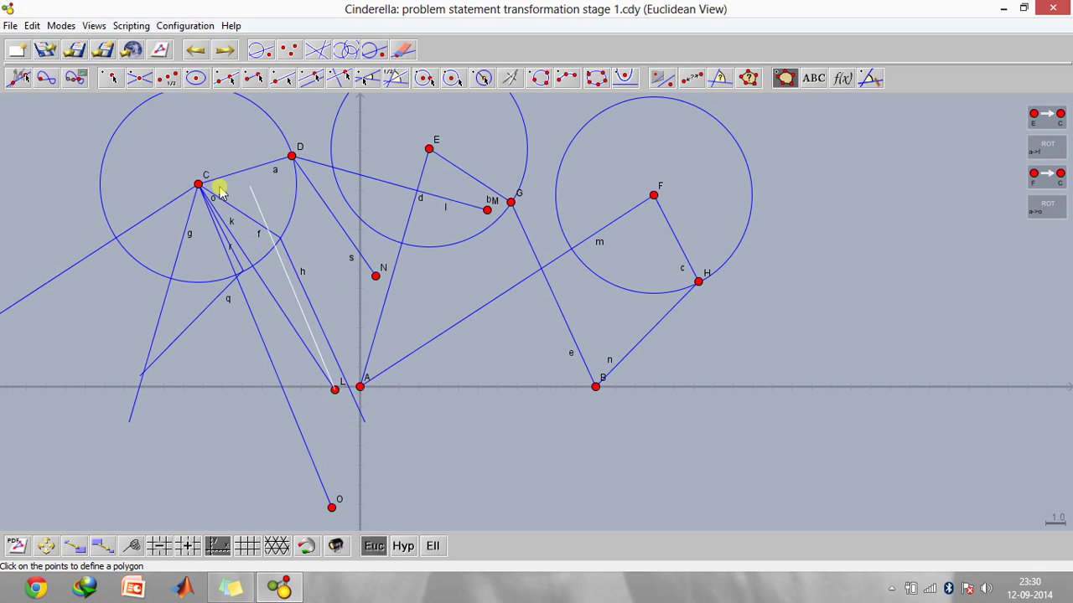
click(197, 183)
click(291, 157)
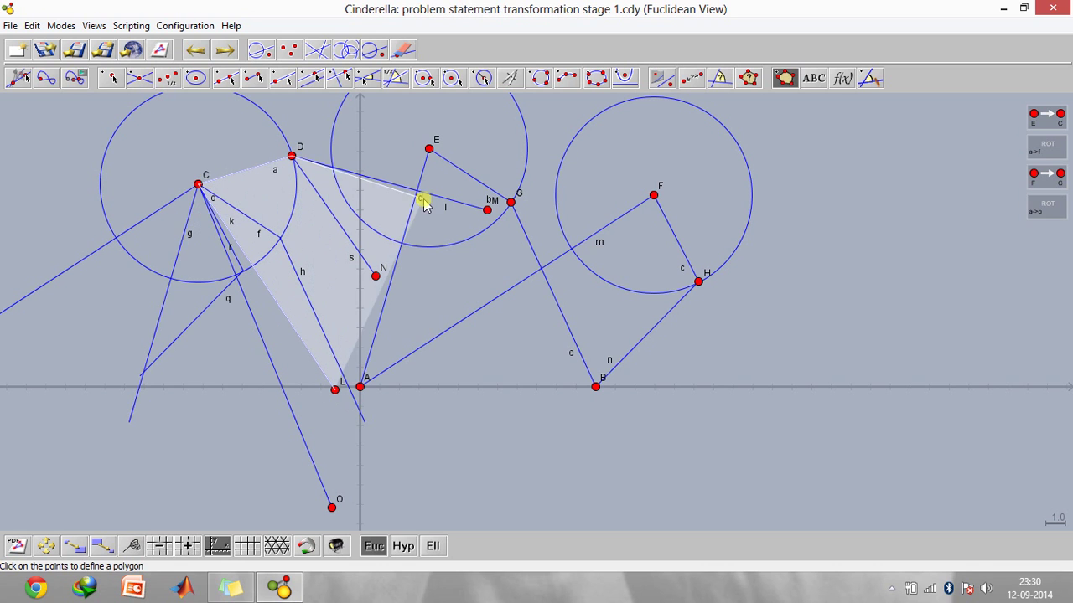
click(487, 210)
click(337, 390)
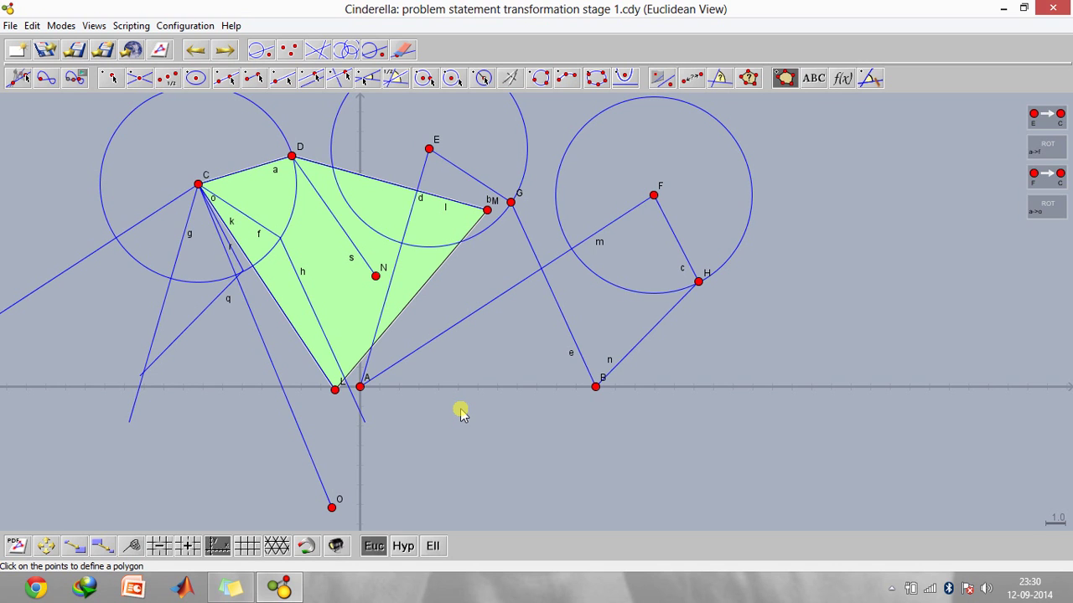
Step: Draw a second filled polygon through points C, O, N and D
click(197, 186)
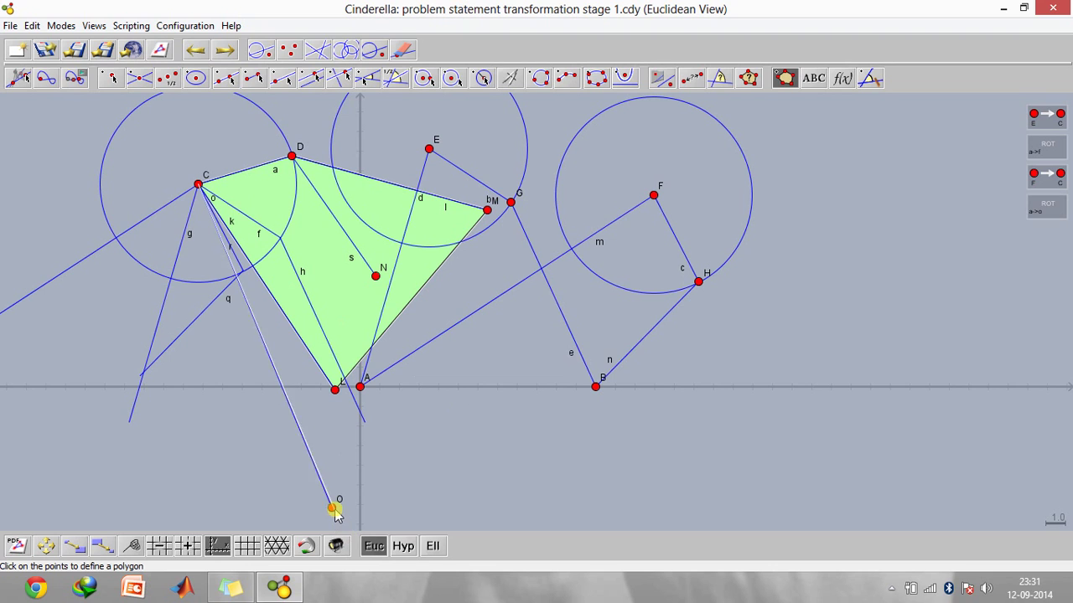
click(332, 508)
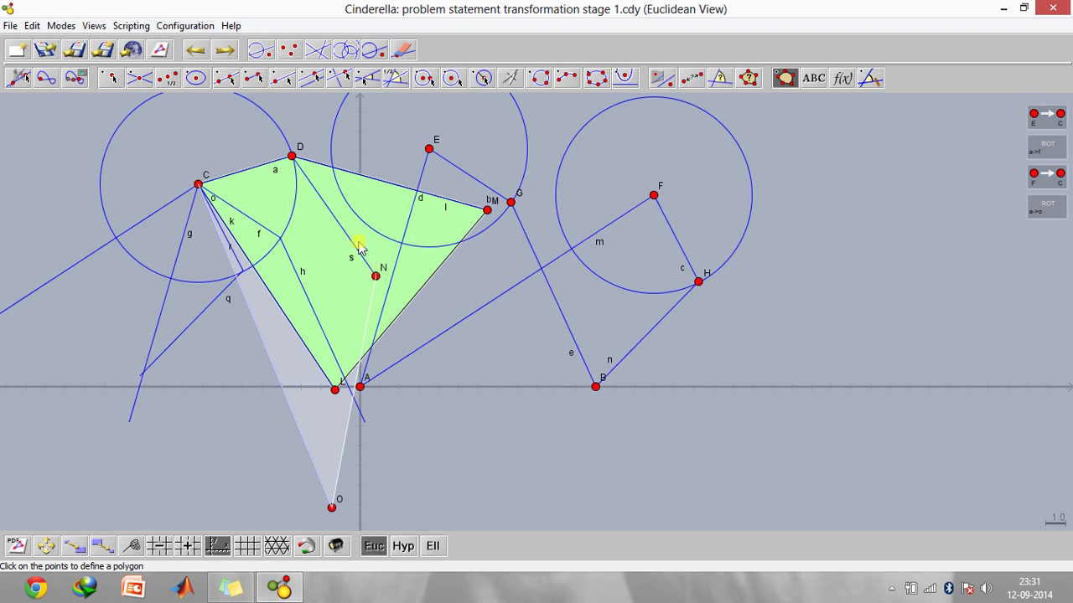
click(290, 156)
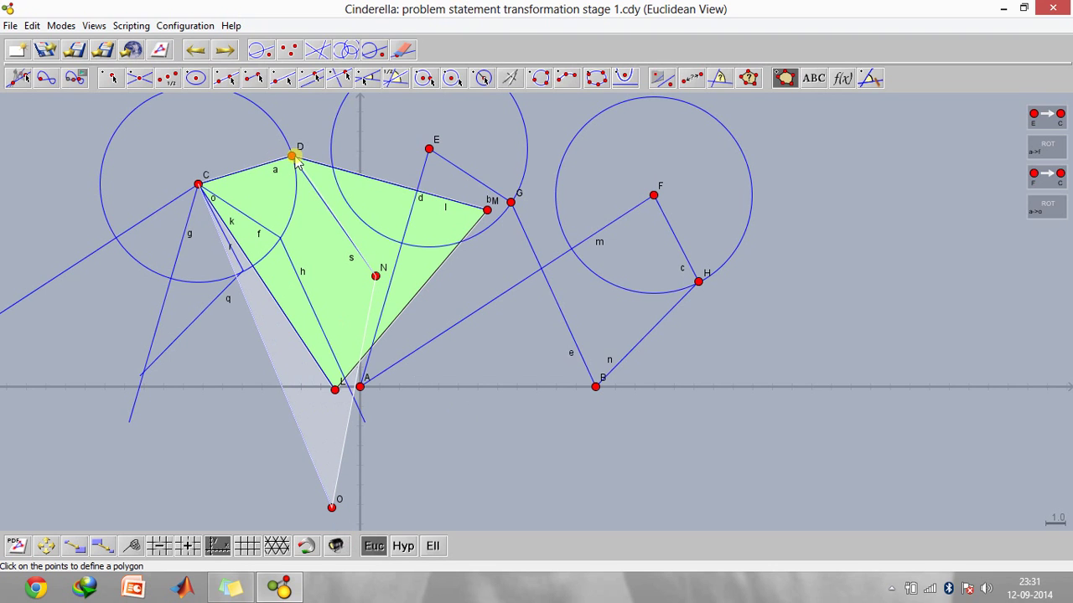
click(199, 184)
Step: Set the fill colour of polygon C-O-N-D to dark red
right_click(331, 423)
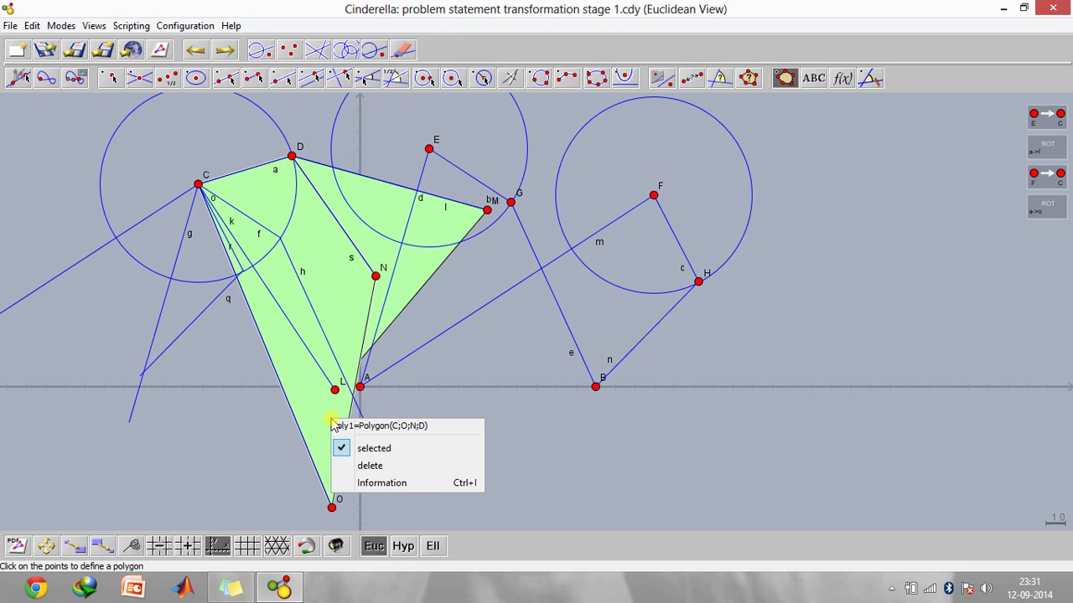
click(545, 461)
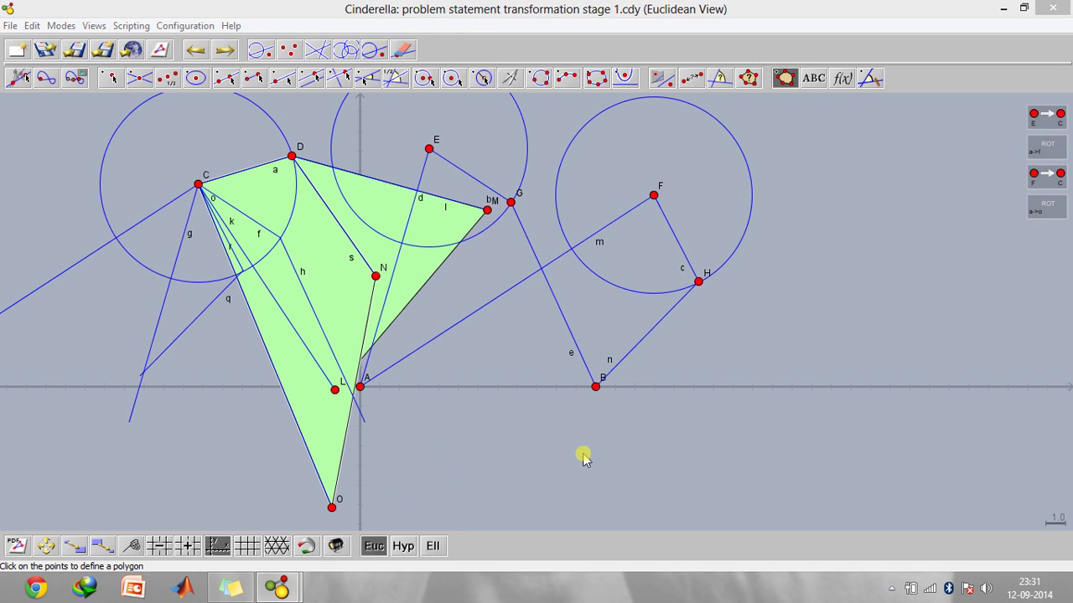
click(866, 306)
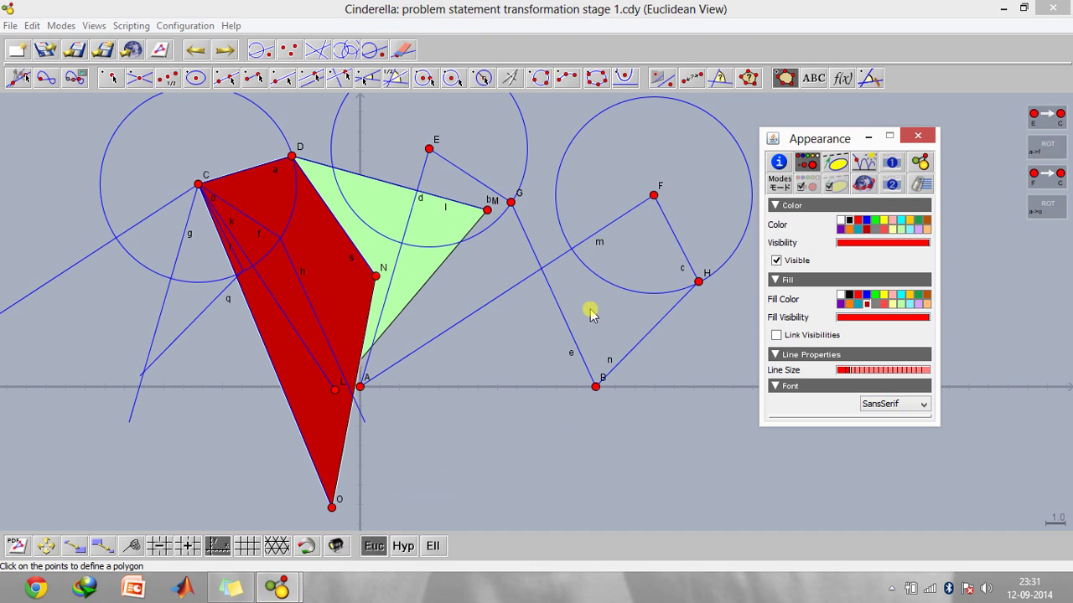
click(917, 135)
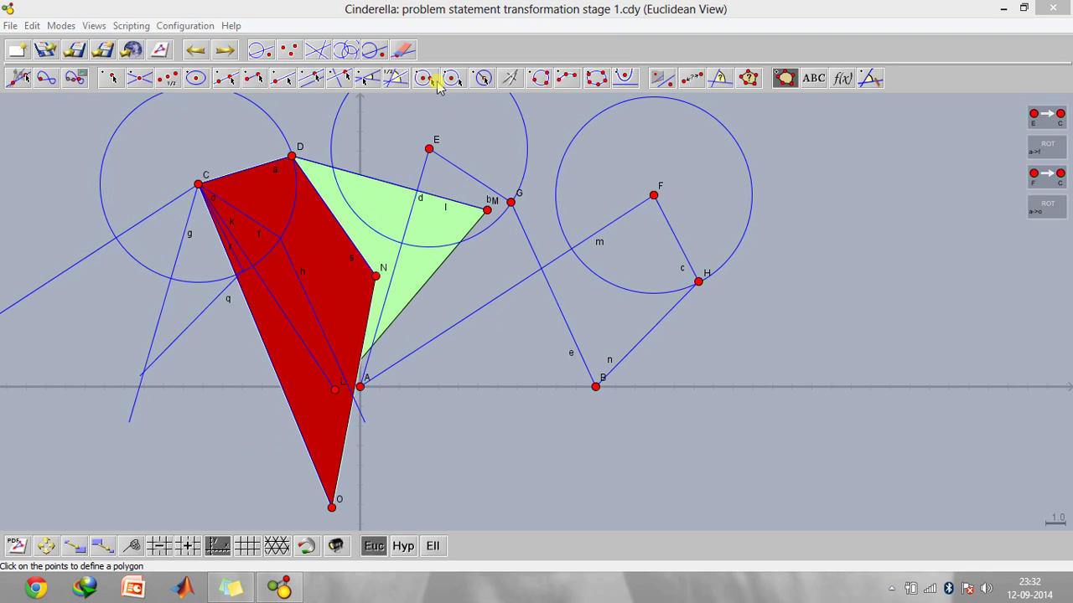
click(31, 26)
mouse_move(56, 30)
mouse_move(167, 128)
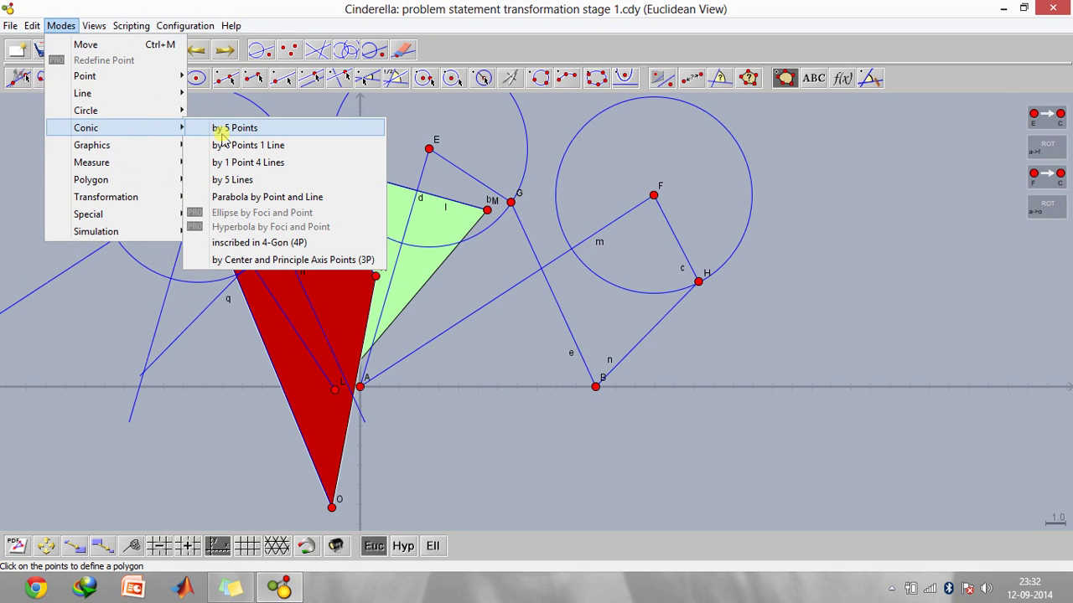
click(532, 403)
Step: Construct a three-point circle through N, M and B, and another through L, A and O
click(540, 78)
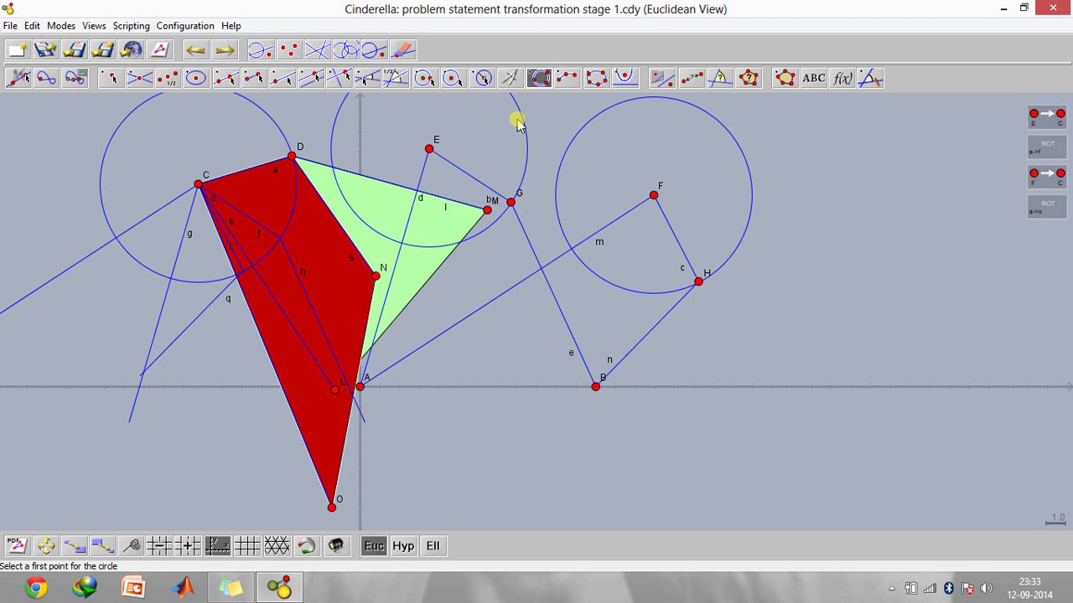
click(377, 277)
click(488, 210)
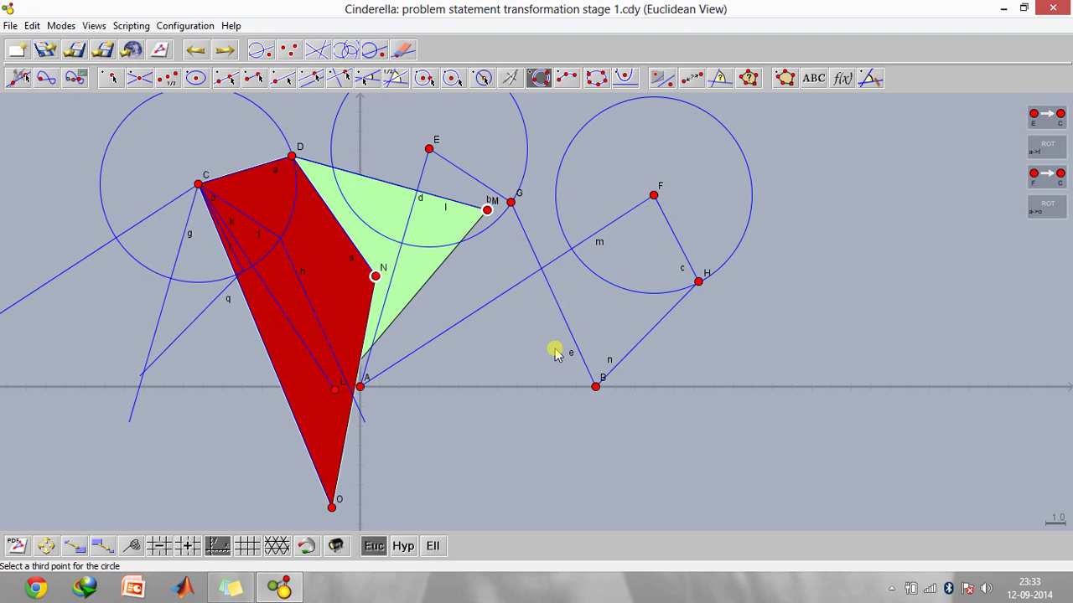
click(595, 388)
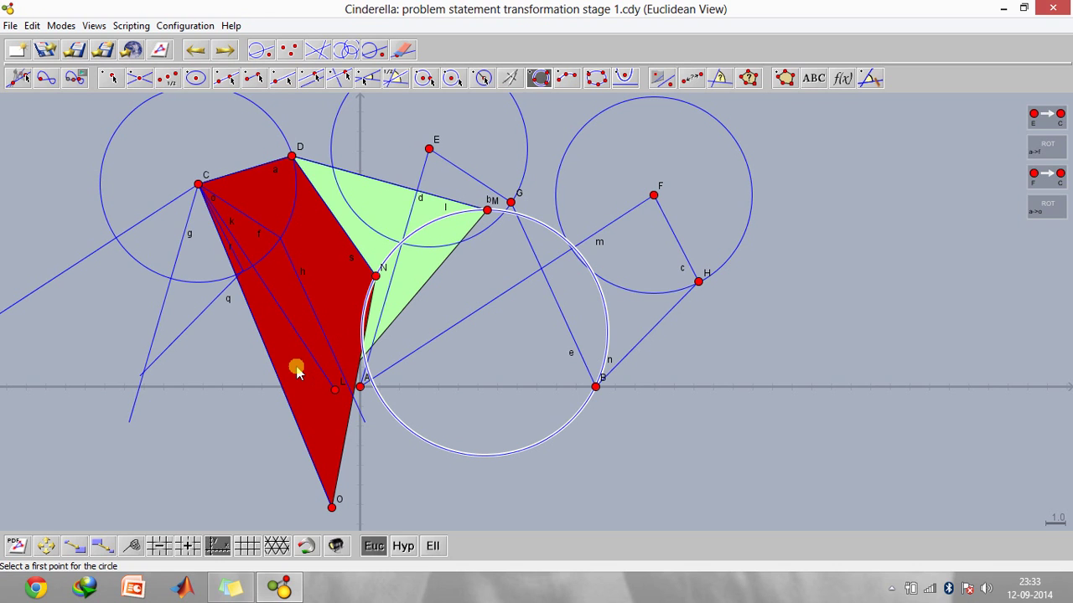
click(334, 389)
click(360, 387)
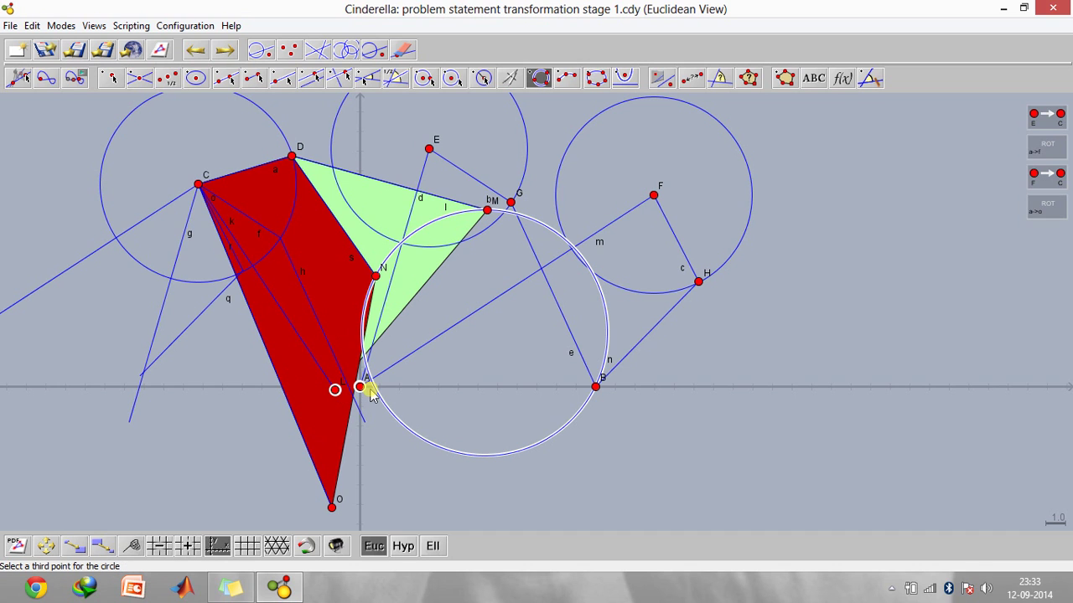
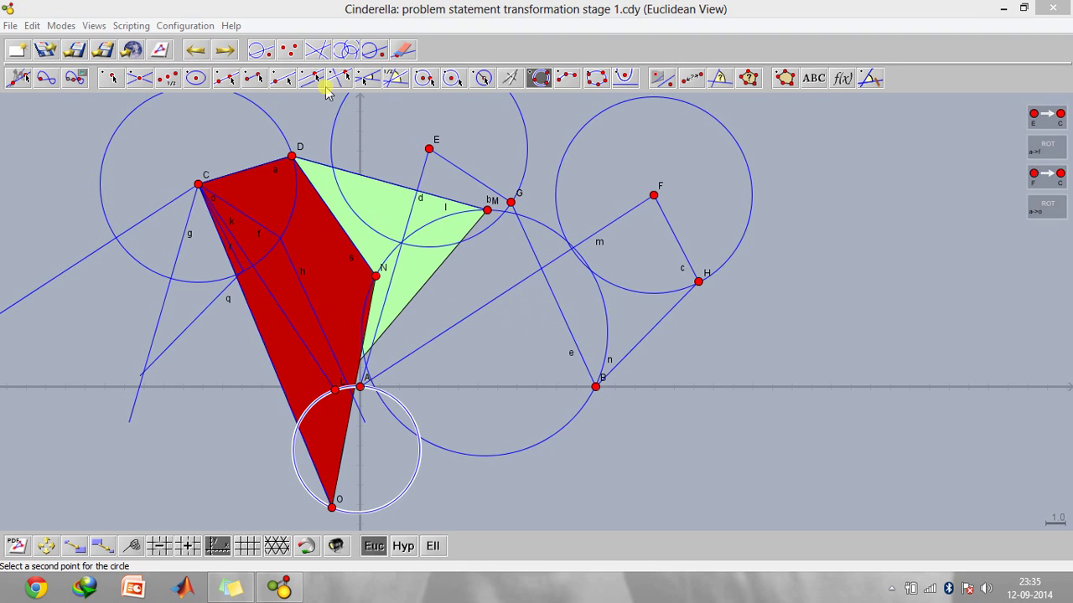
Step: Draw segments connecting point N to point M and point M to point B
click(226, 78)
click(254, 78)
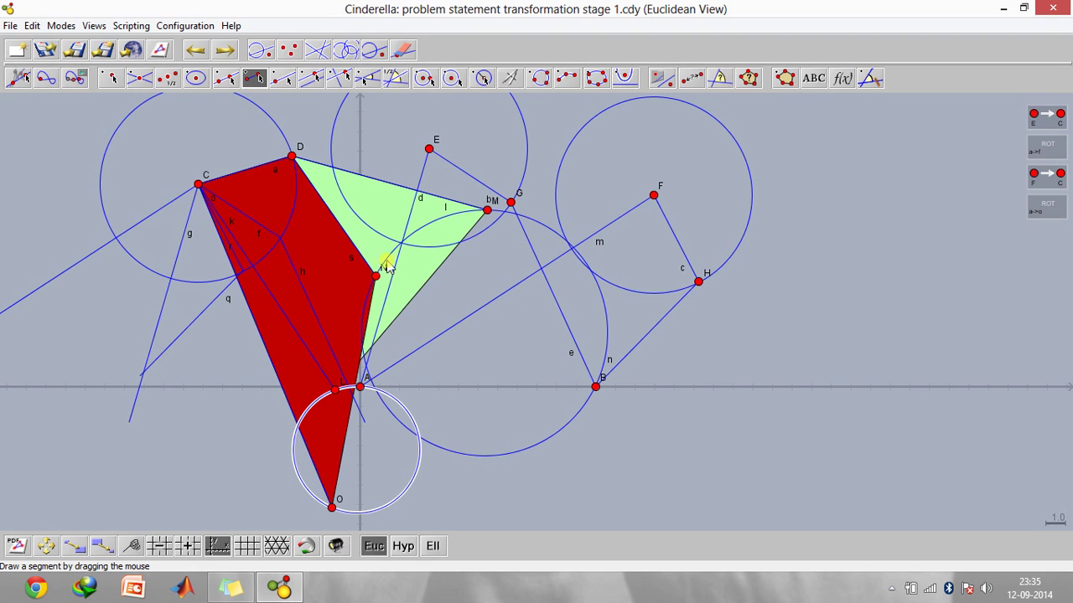
drag(378, 279, 594, 388)
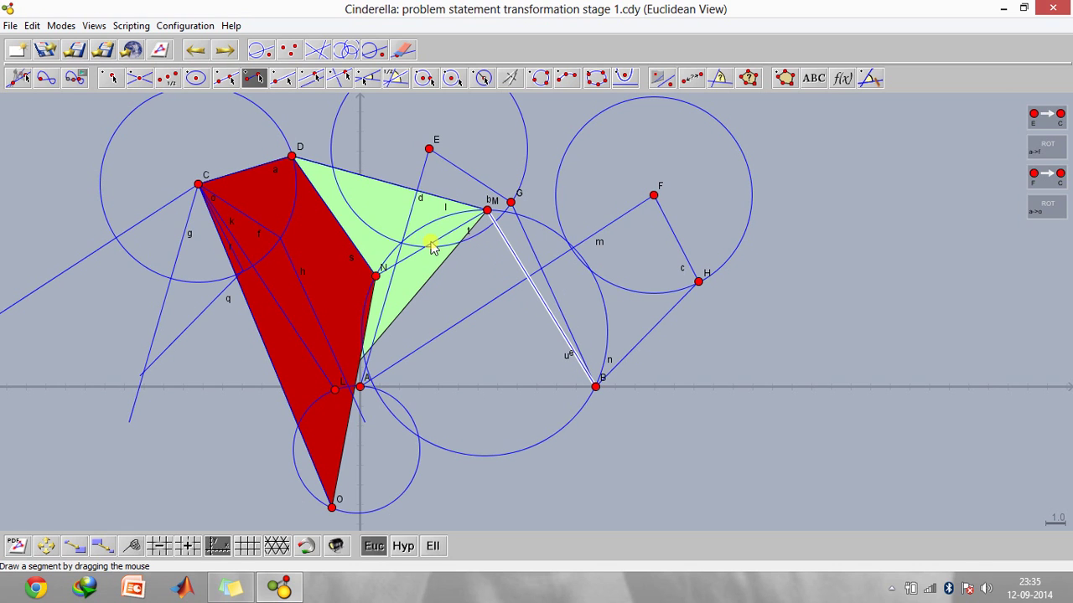
Step: Construct the midpoints of segments MN and MB
click(167, 83)
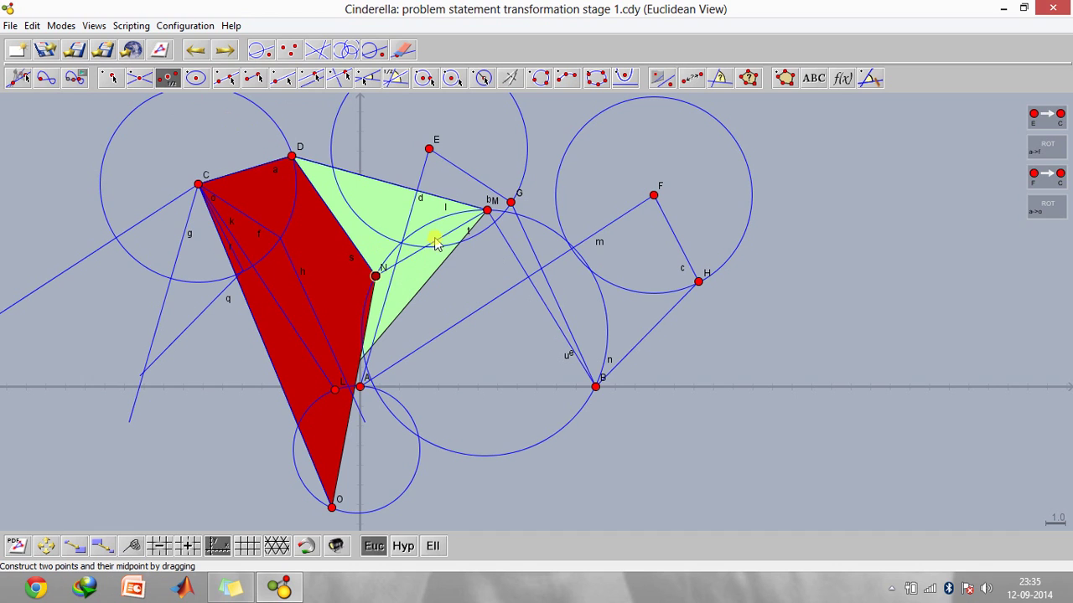
click(485, 210)
drag(487, 210, 376, 274)
drag(489, 213, 595, 386)
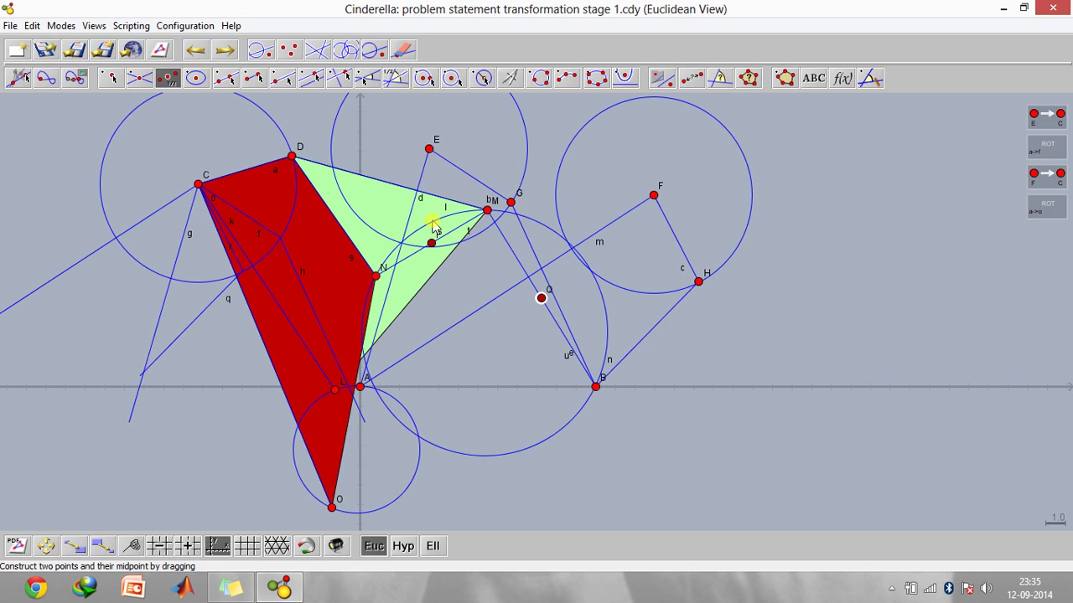
Step: Draw lines perpendicular to MN and MB through midpoints P and Q, and add a point at their intersection
click(339, 81)
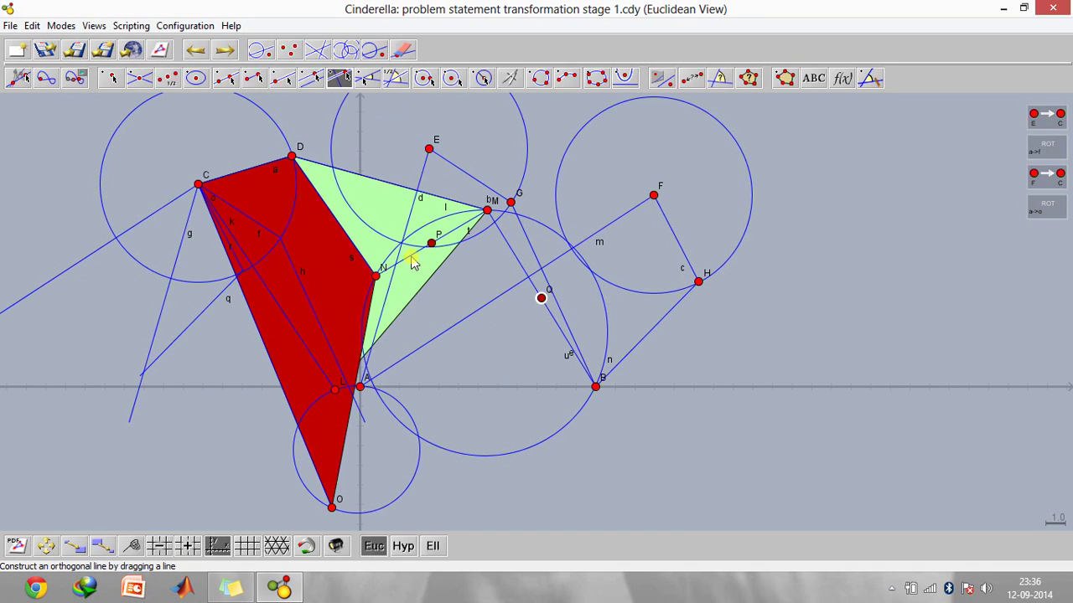
drag(421, 253, 431, 243)
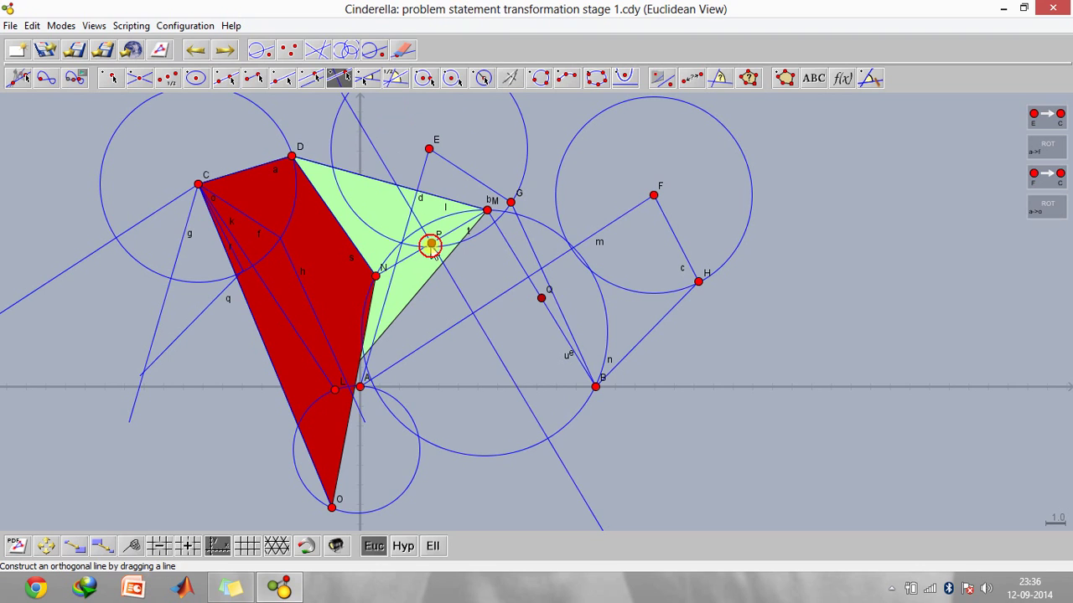
drag(539, 295, 542, 298)
click(113, 80)
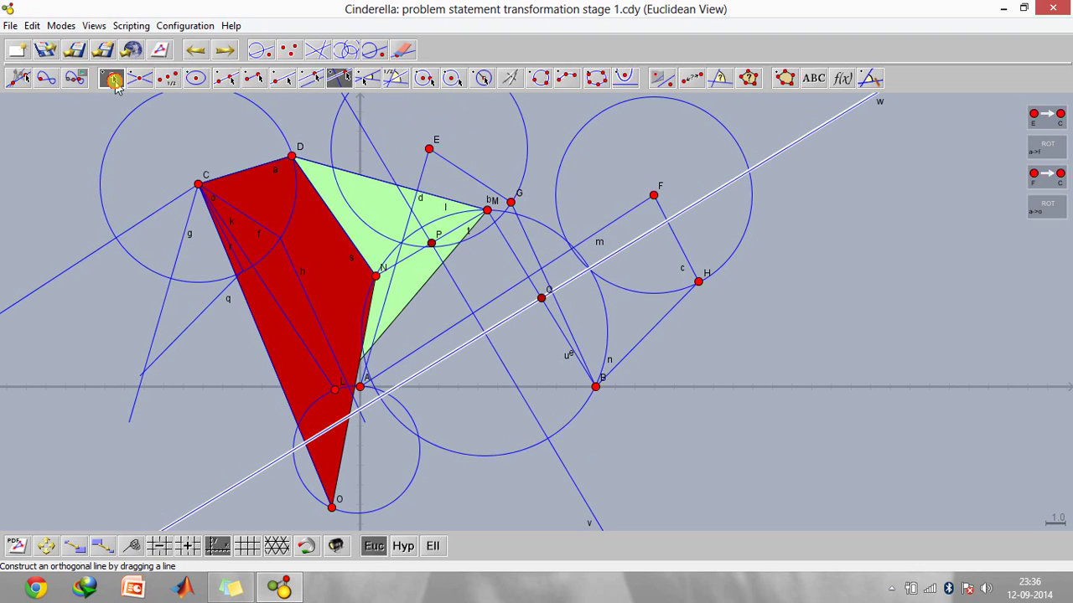
click(484, 333)
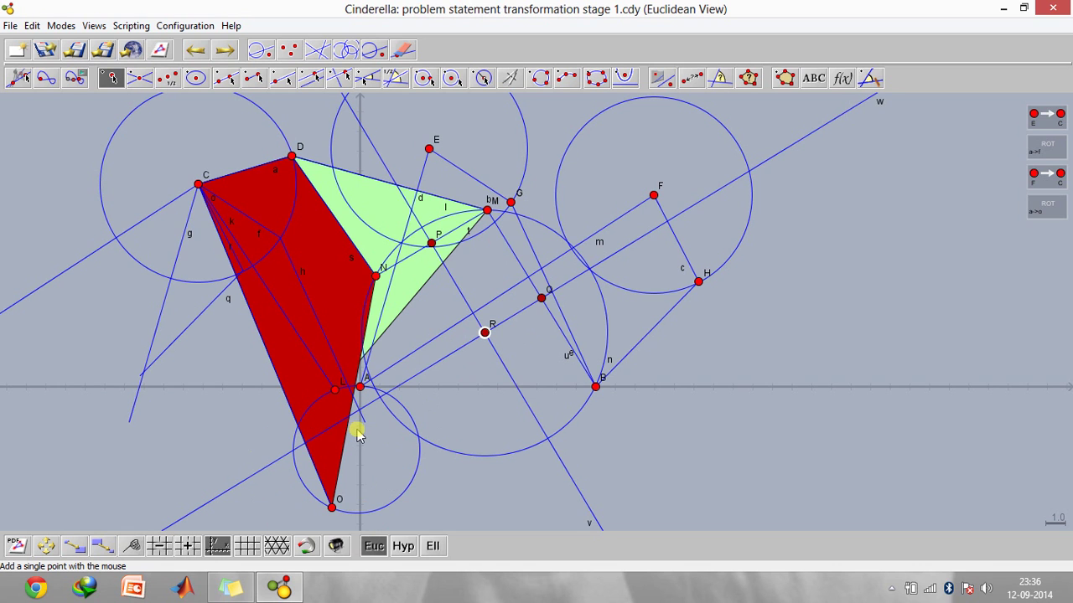
Step: Draw segments joining A to L and L to O, and construct the midpoint of each segment
click(256, 78)
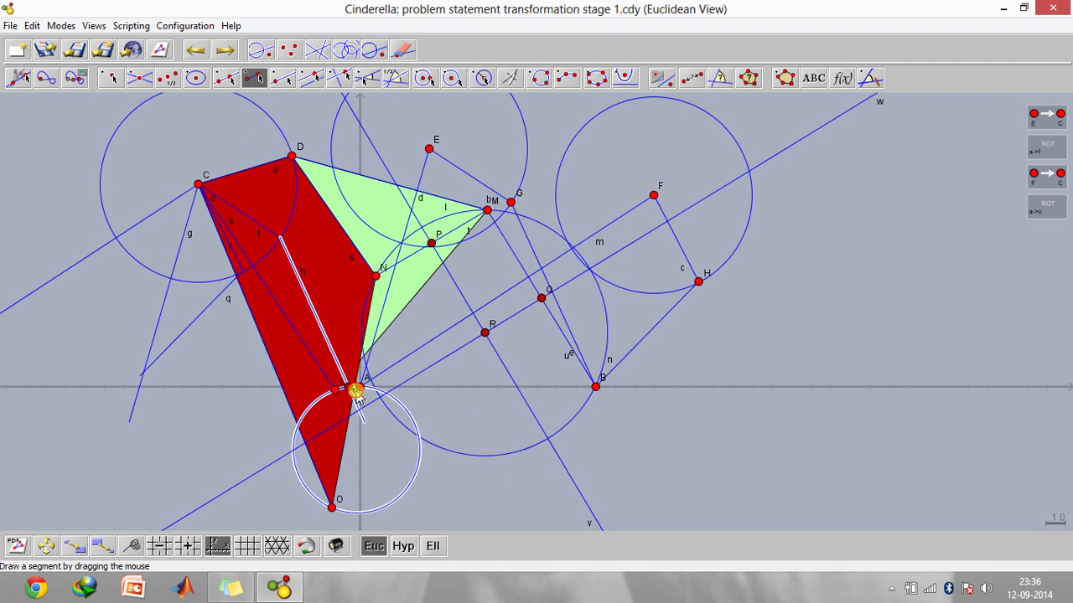
drag(361, 387, 333, 507)
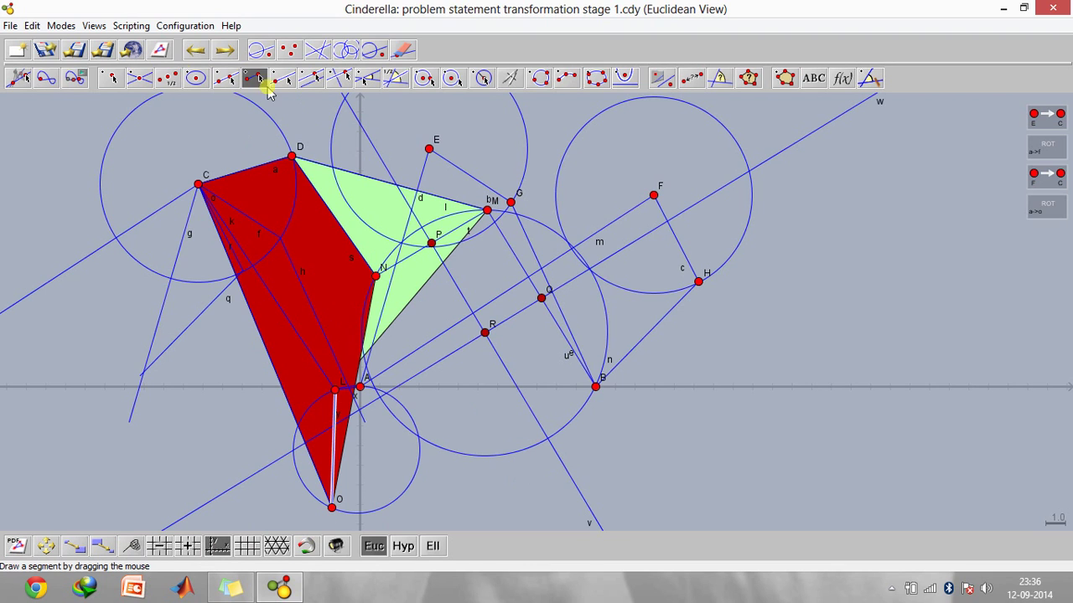
click(168, 78)
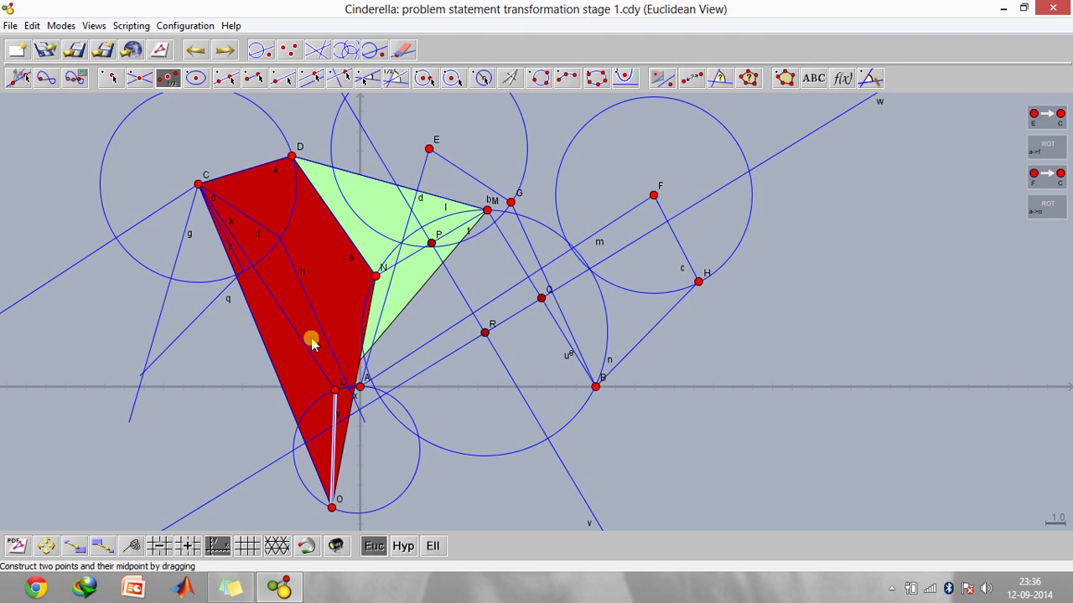
drag(334, 391, 336, 507)
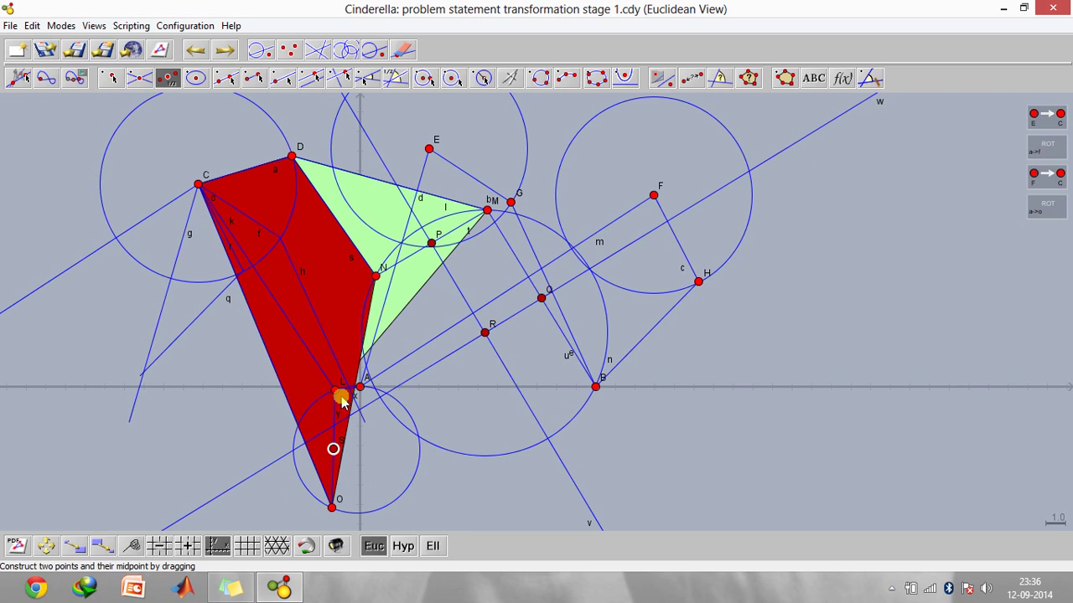
drag(336, 394, 360, 386)
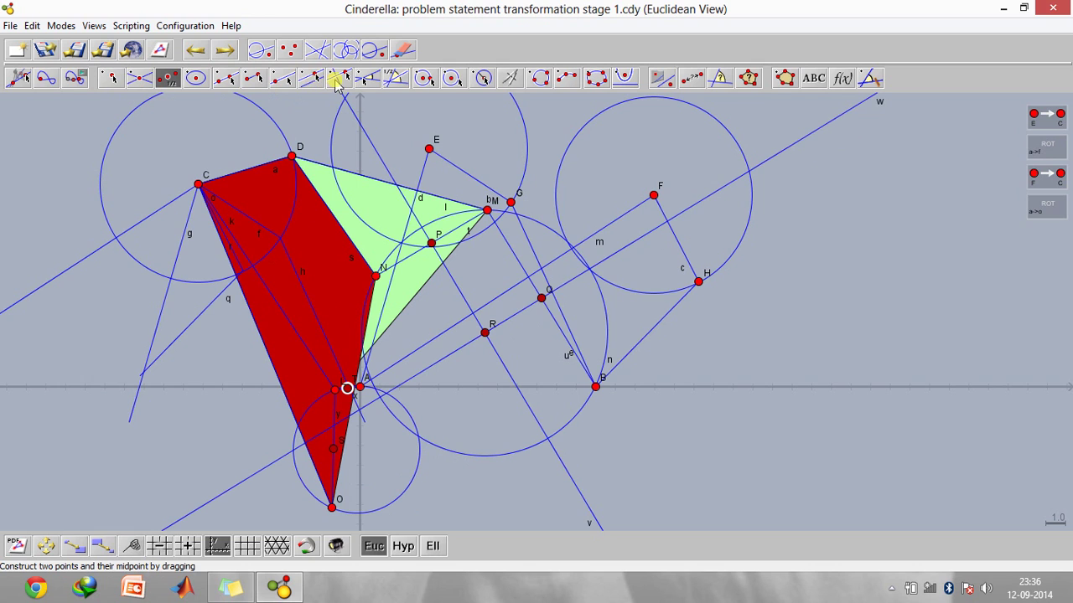
Step: Draw lines perpendicular to segments LO and LA through their midpoints
click(338, 79)
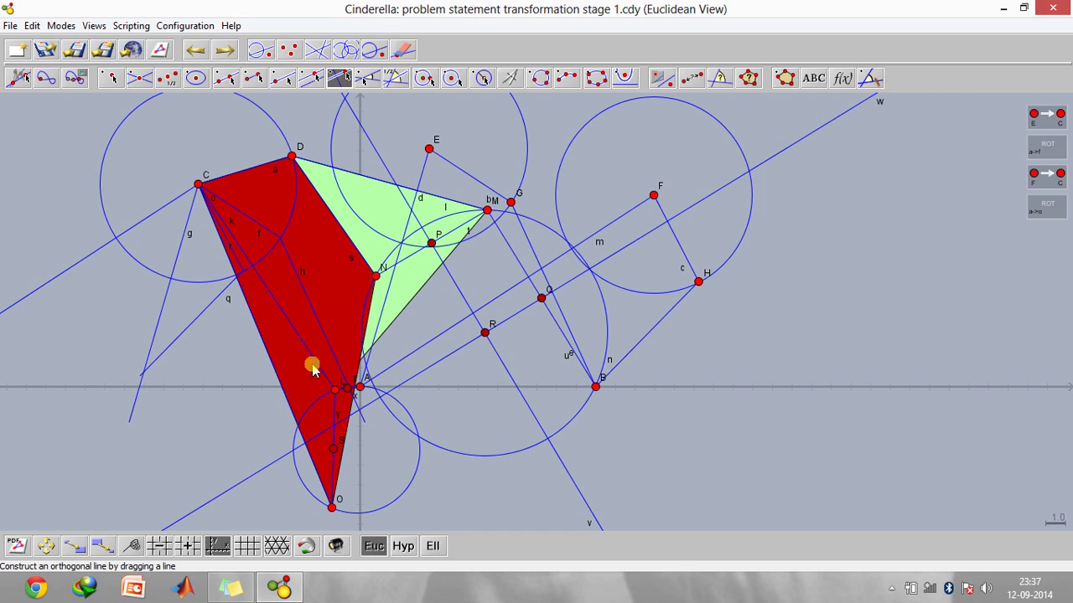
drag(332, 479, 333, 449)
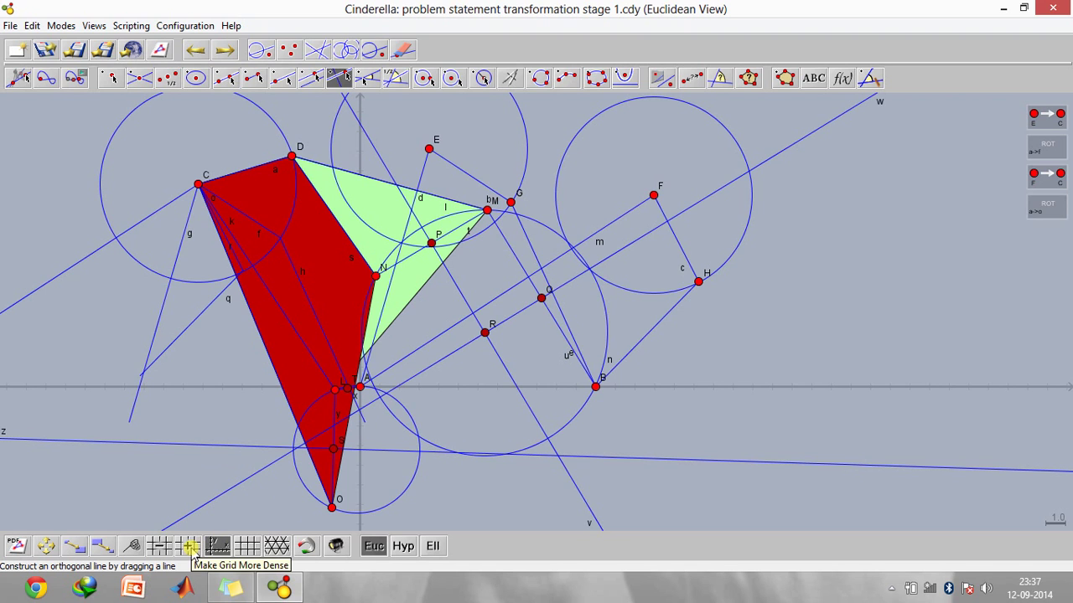
click(84, 551)
drag(308, 369, 382, 402)
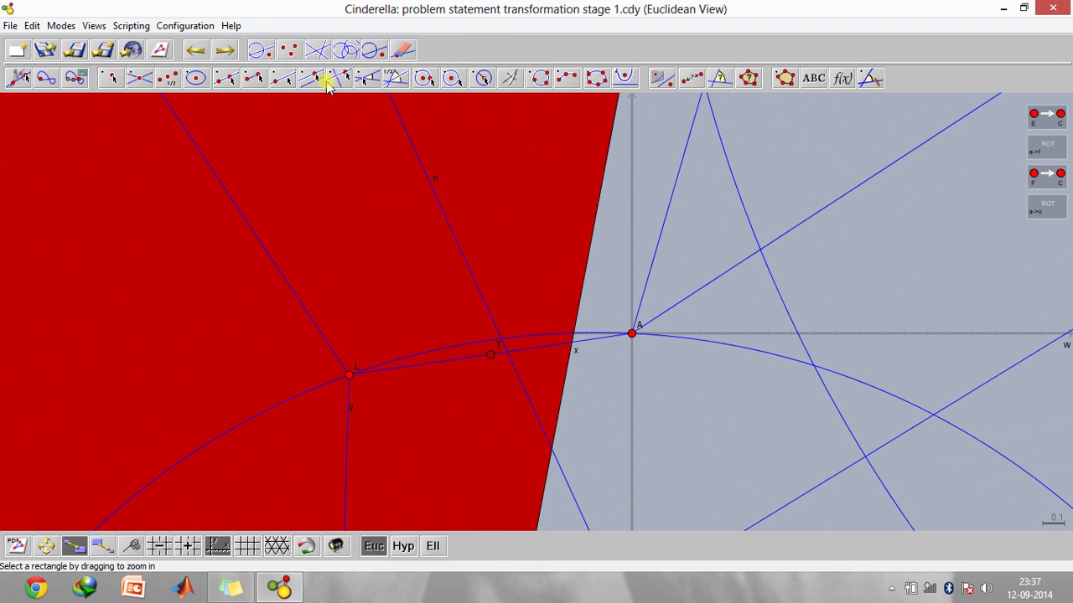
click(319, 84)
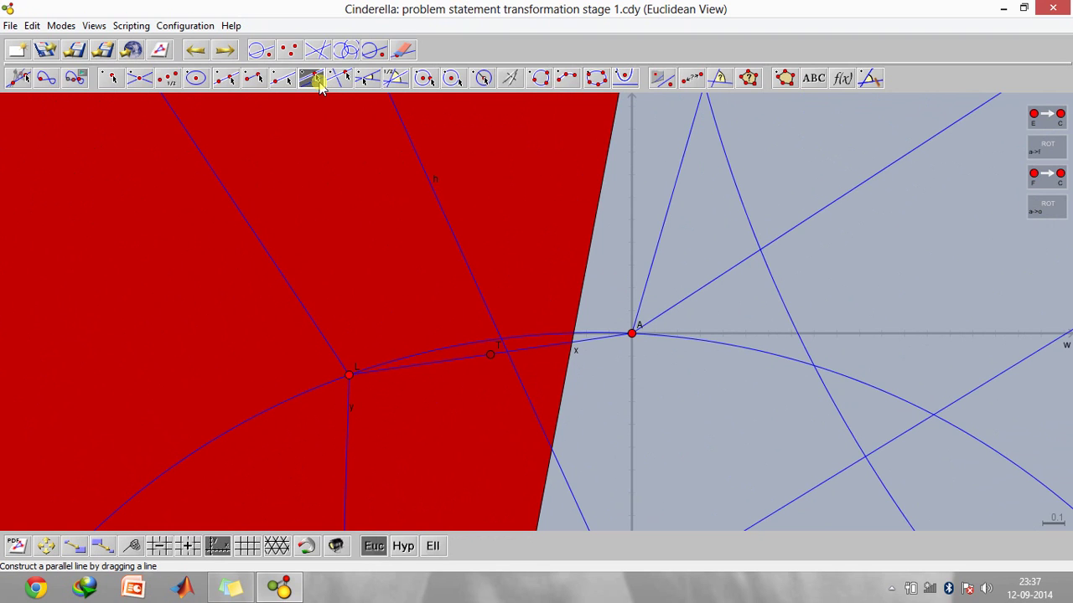
click(340, 80)
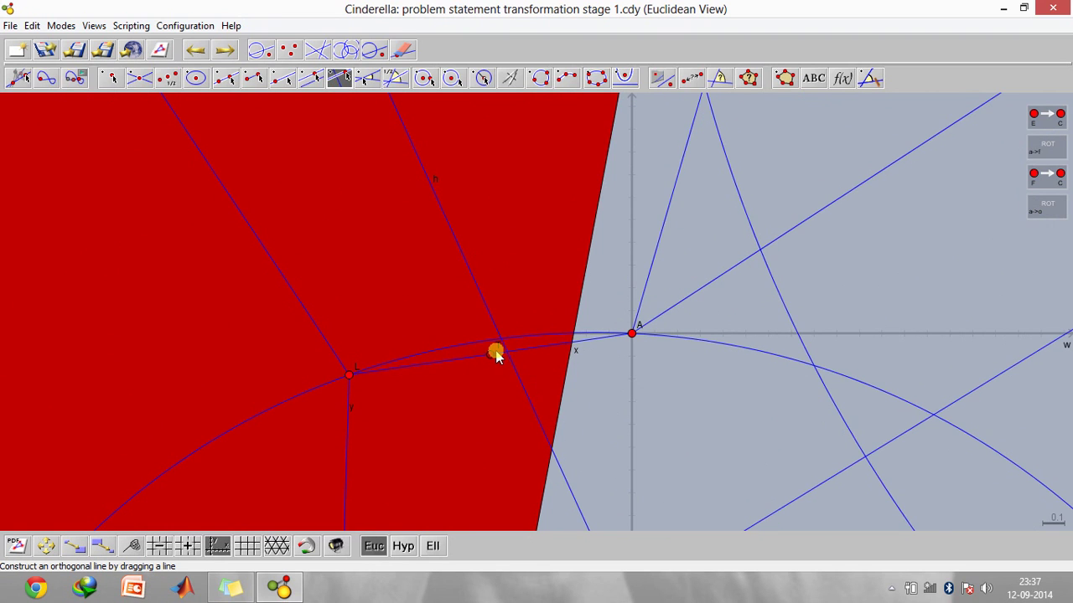
scroll(478, 357, up, 1)
drag(472, 359, 500, 355)
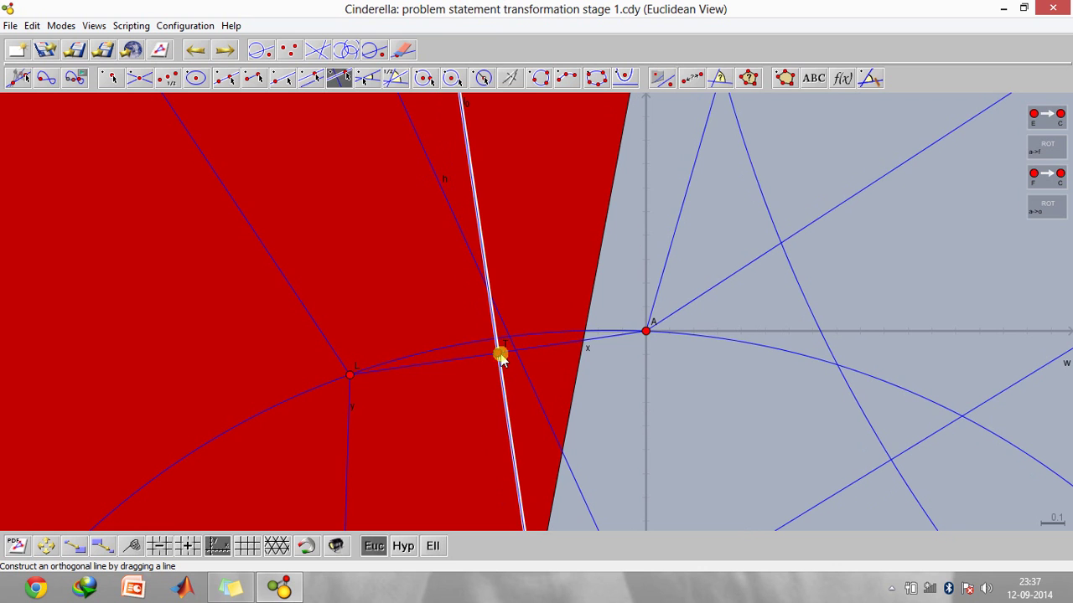
Step: Add a point where the perpendicular bisectors of LO and LA intersect, at the centre of the small circle
click(103, 547)
drag(203, 268, 663, 488)
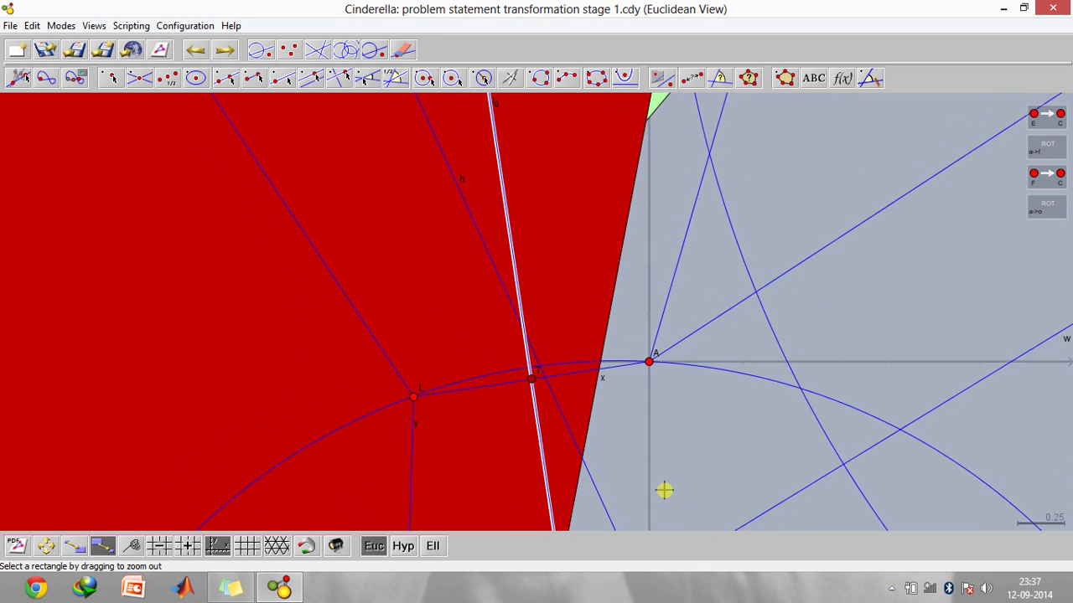
drag(332, 321, 642, 445)
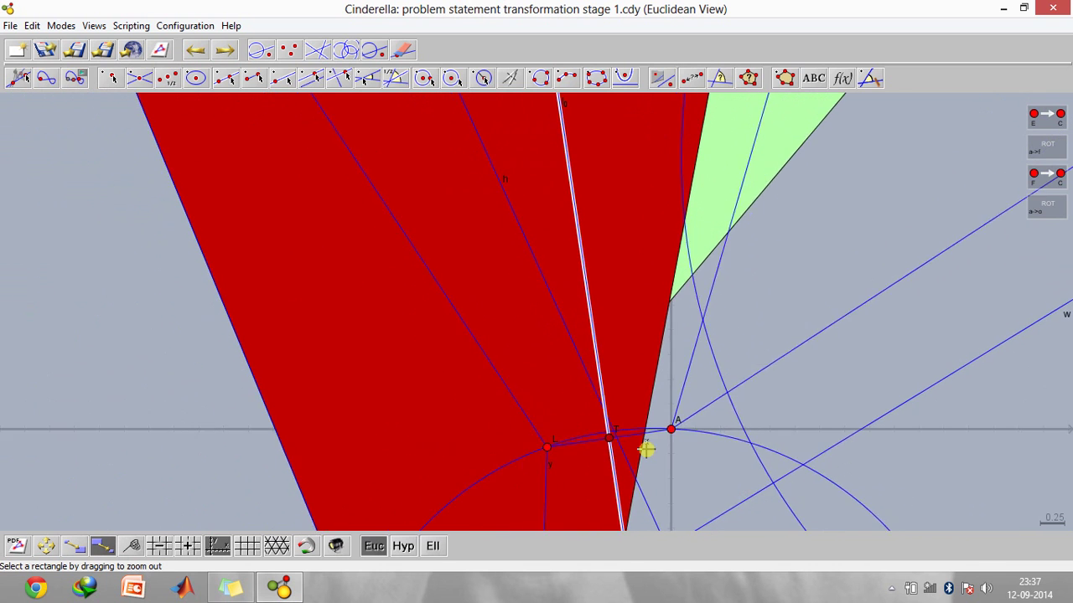
drag(559, 430, 776, 541)
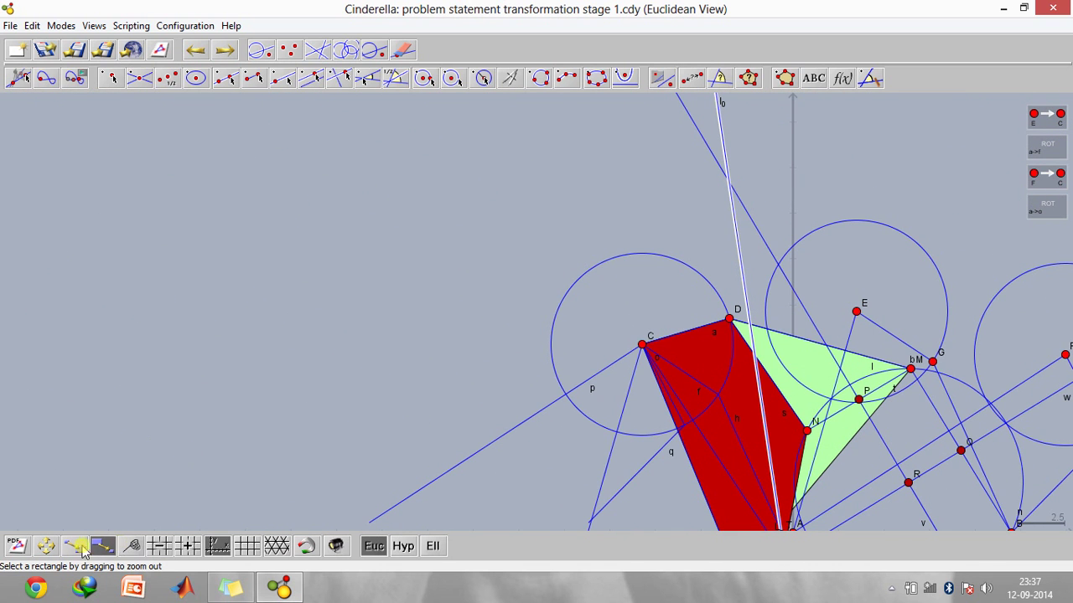
click(46, 547)
drag(631, 440, 374, 203)
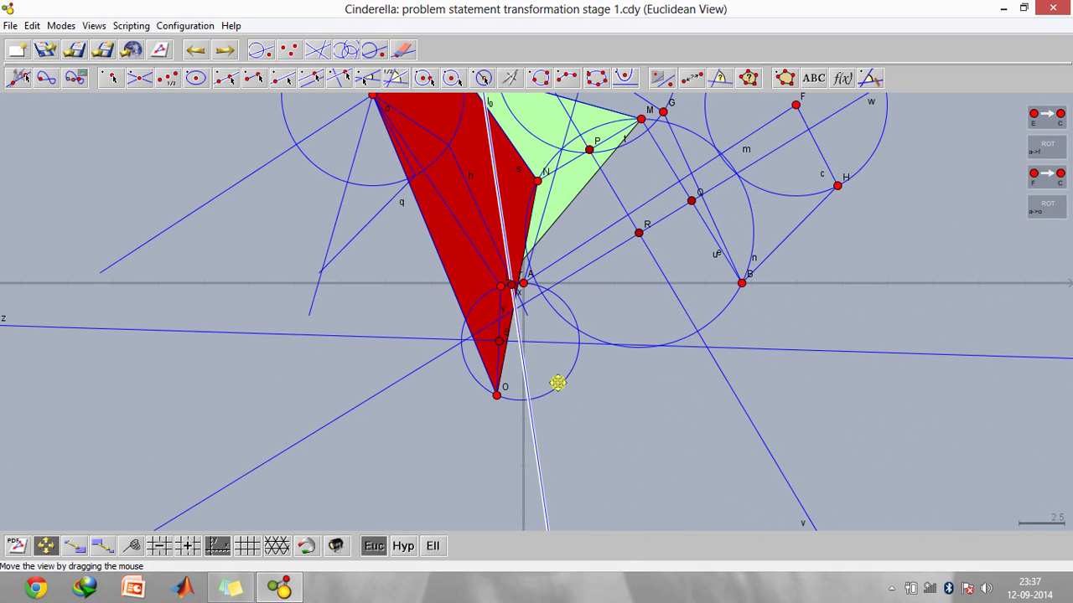
click(111, 77)
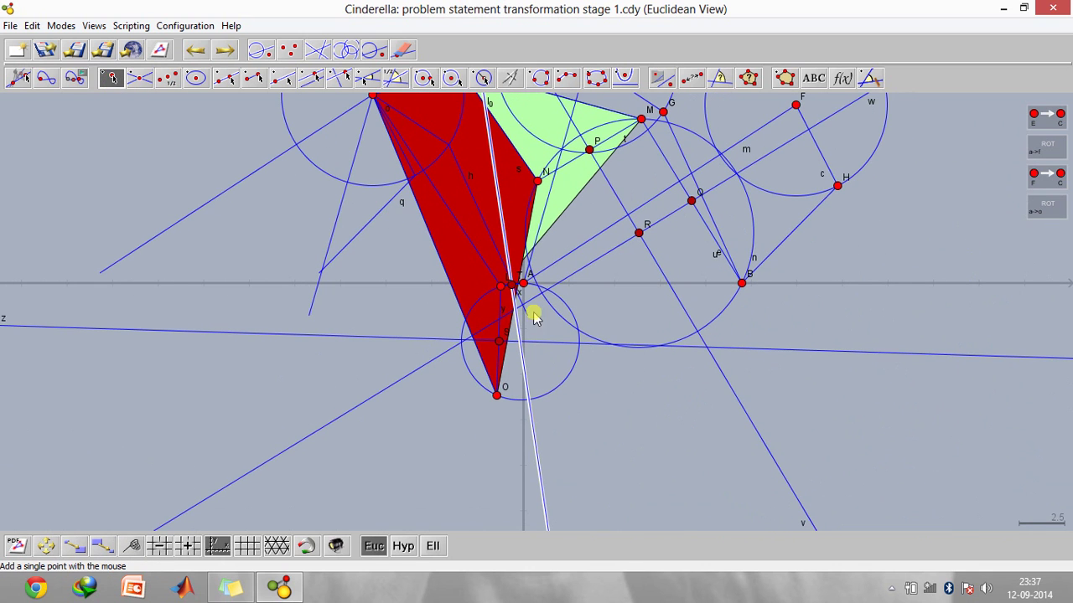
click(519, 343)
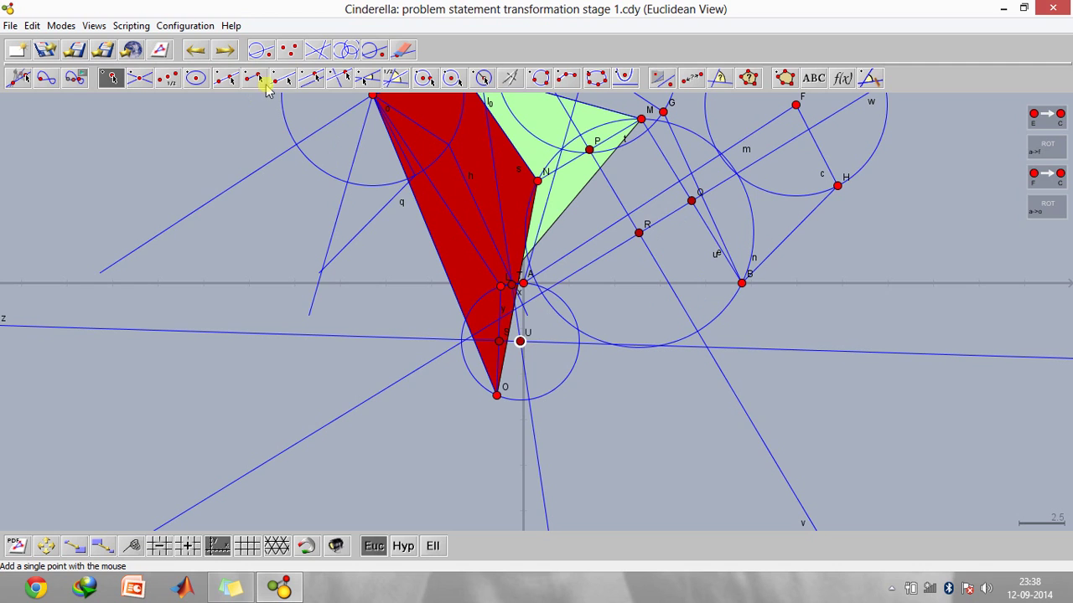
Step: Create a polygon through points A, U, B and R
click(787, 79)
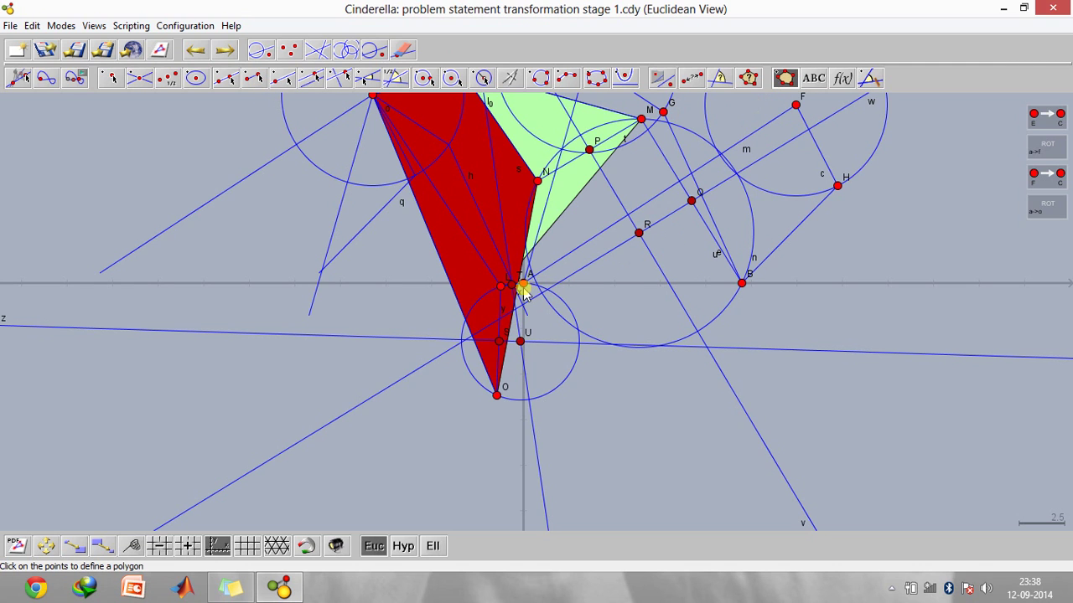
click(520, 342)
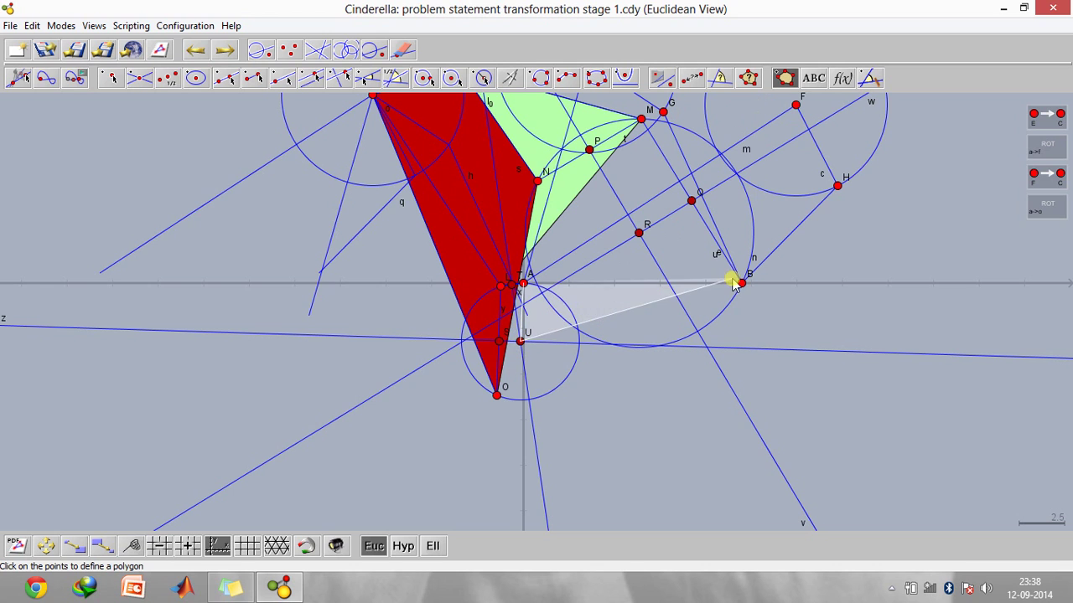
click(743, 285)
click(639, 233)
click(523, 284)
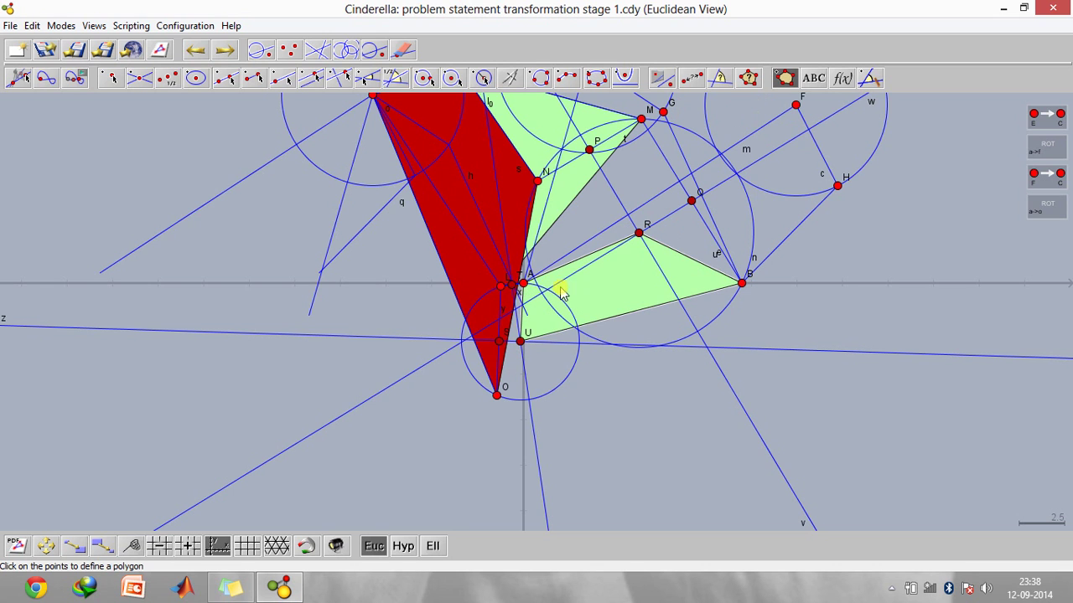
Step: Set the fill colour of polygon AUBR to blue and close its appearance settings
right_click(580, 300)
click(617, 356)
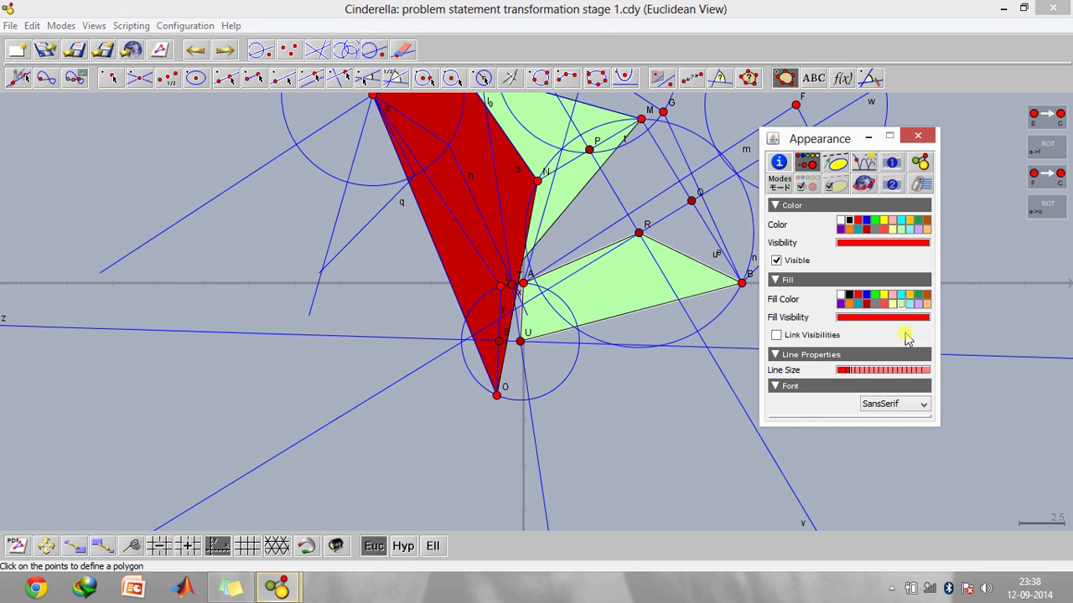
click(867, 295)
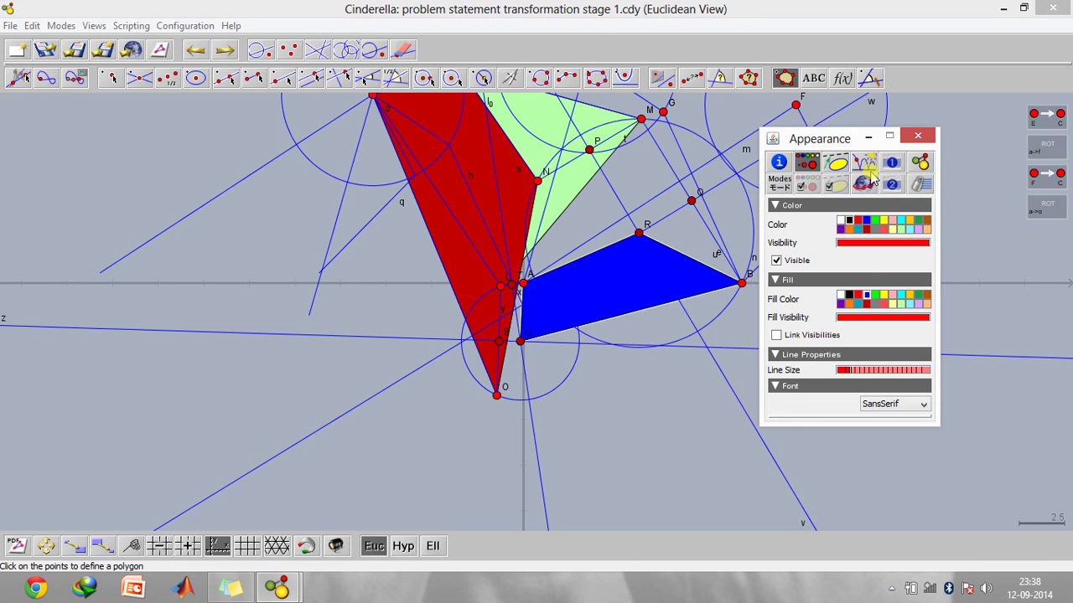
click(918, 136)
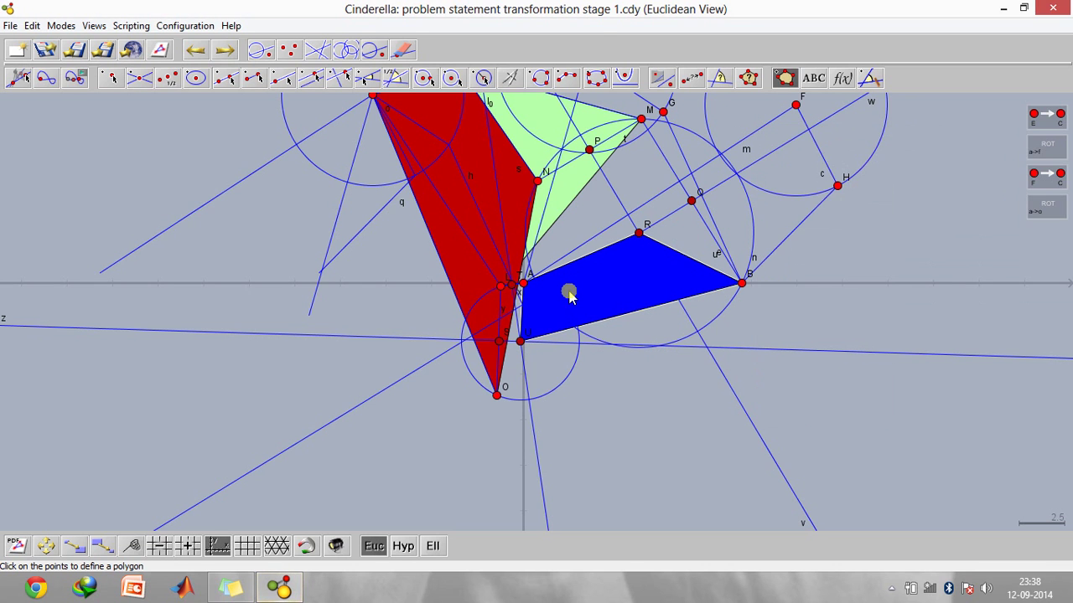